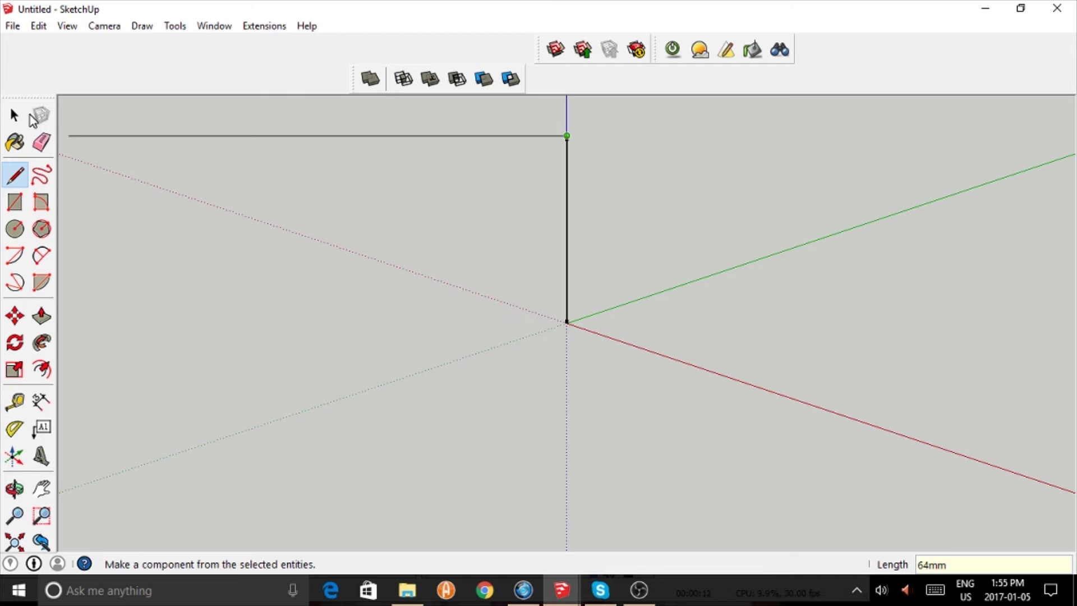
- Rotate the vertical line 30 degrees about the red axis at the origin so it leans toward the green axis
left_click(14, 116)
left_click(14, 342)
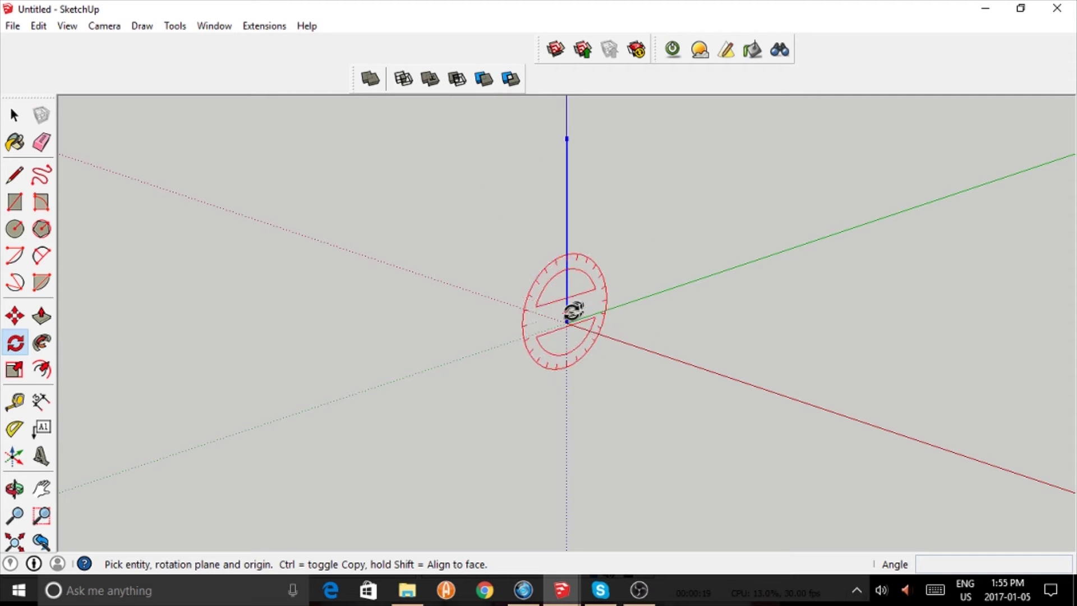
left_click(567, 323)
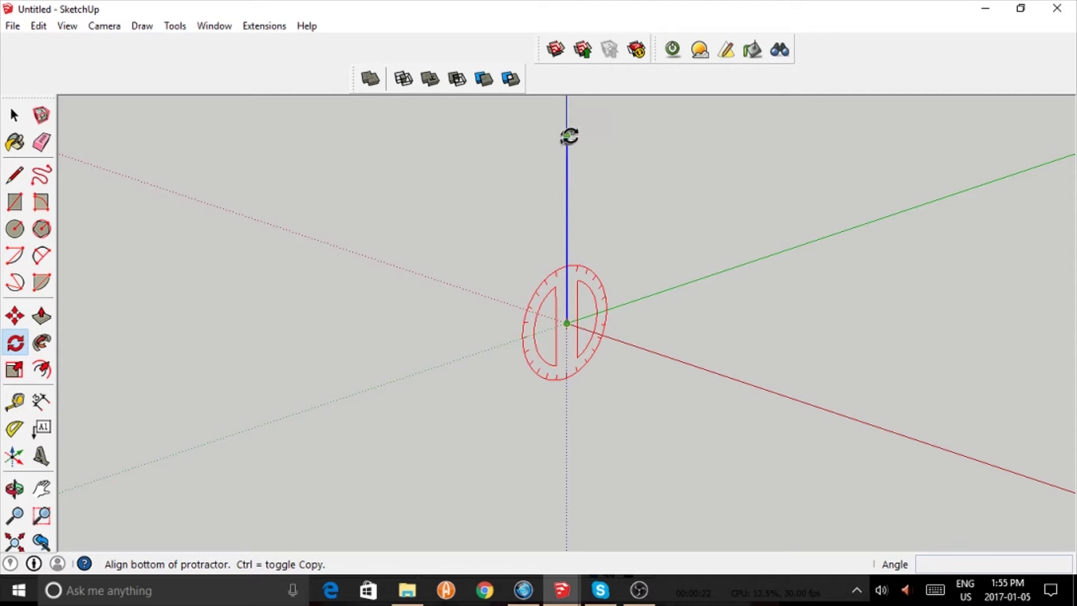
left_click(567, 136)
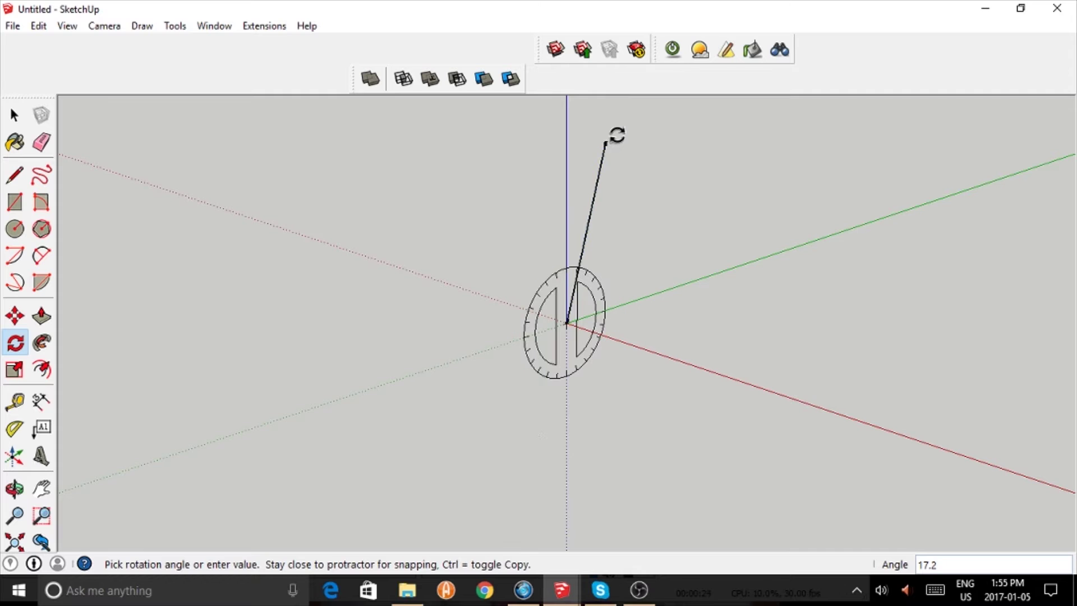
type("30")
key("Return")
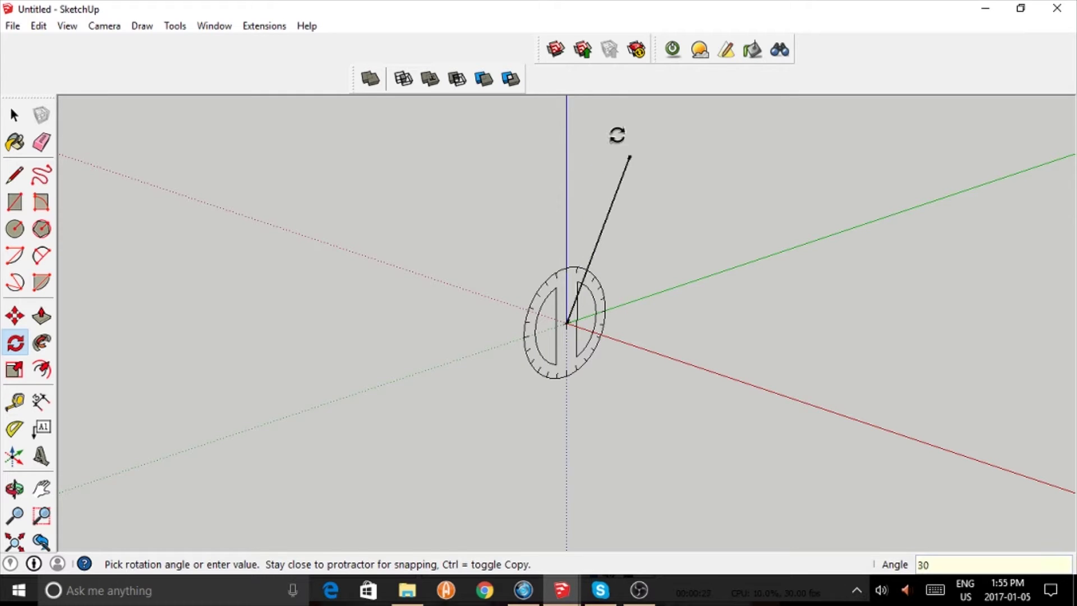
- Copy the tilted line end to end, placing the copy's lower end on the original's upper endpoint
left_click(14, 114)
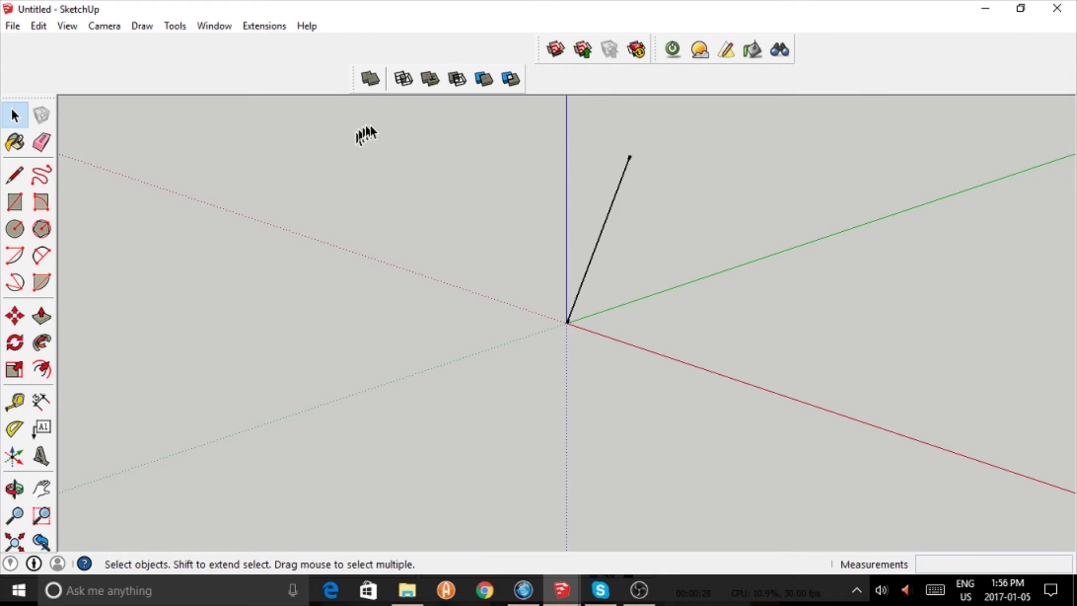
left_click_drag(440, 137, 750, 386)
key("m")
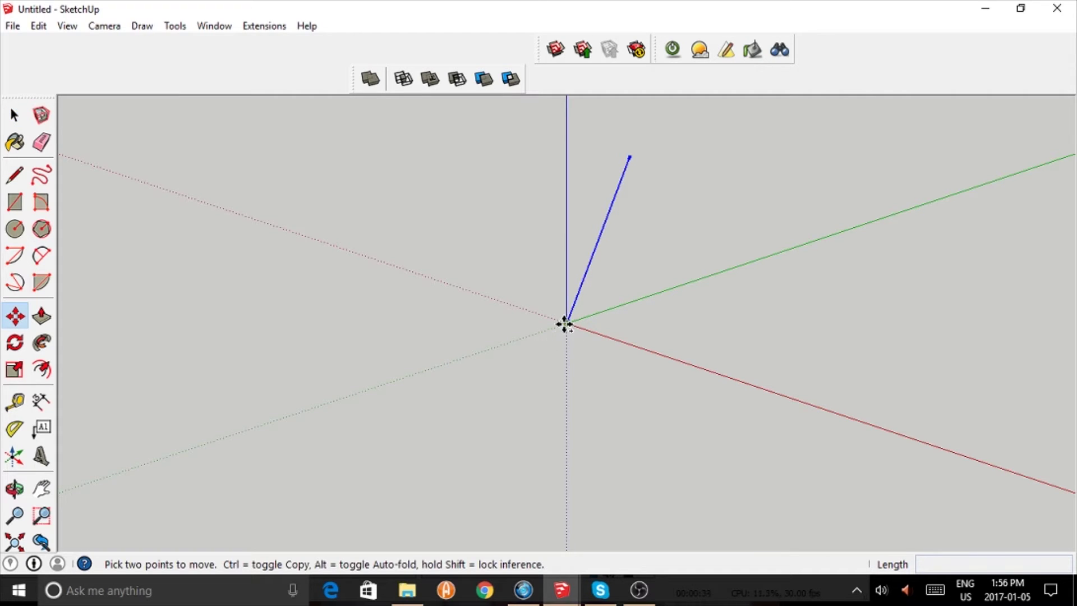
key("ctrl")
left_click(565, 324)
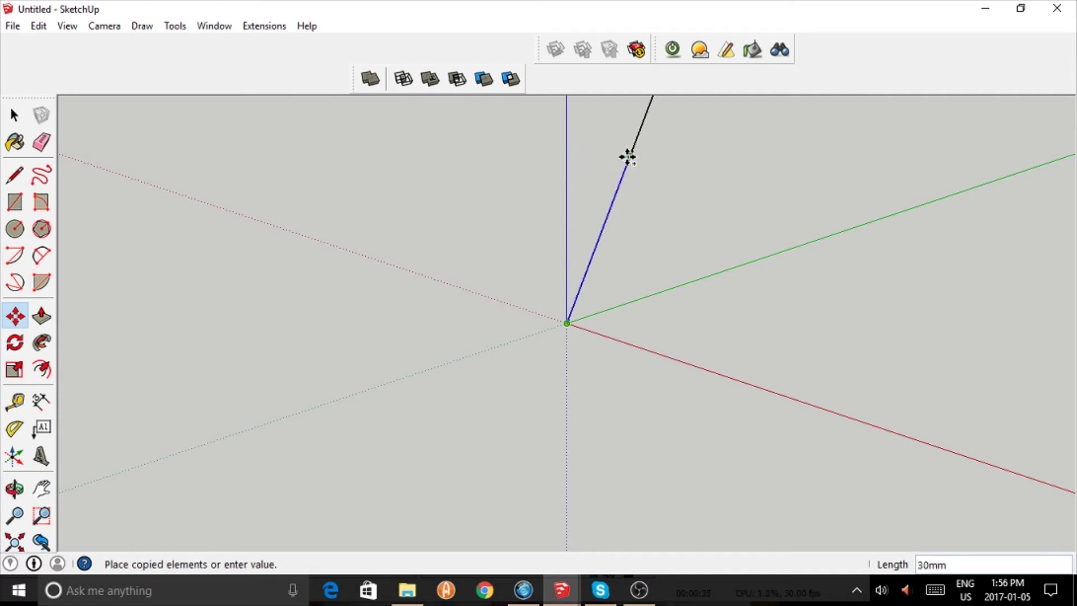
left_click(626, 157)
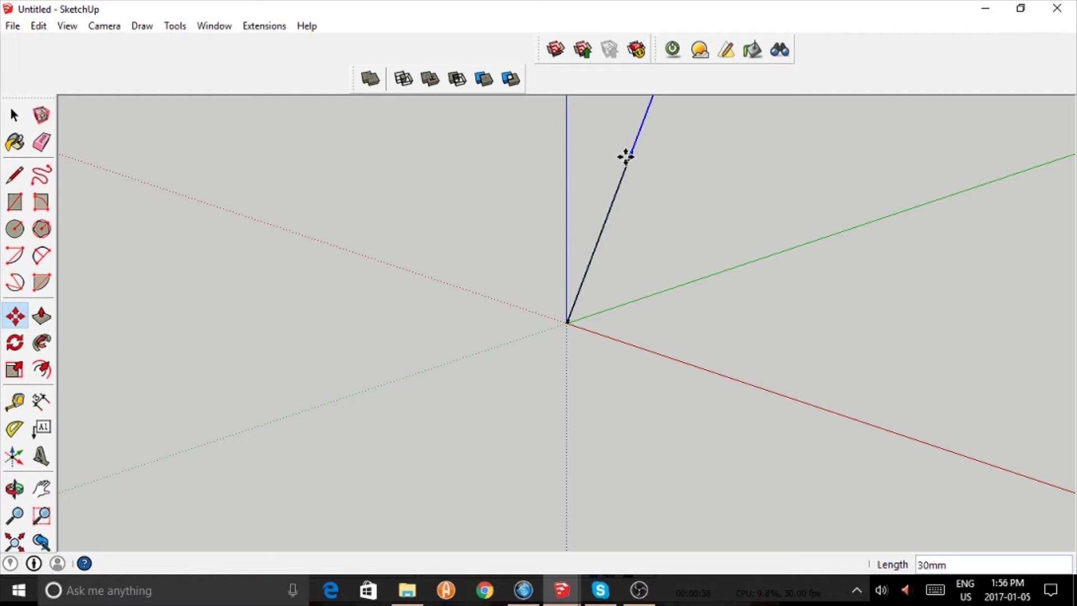
- Rotate the copied line 30 degrees about the vertical axis through its joint with the first line
left_click(15, 540)
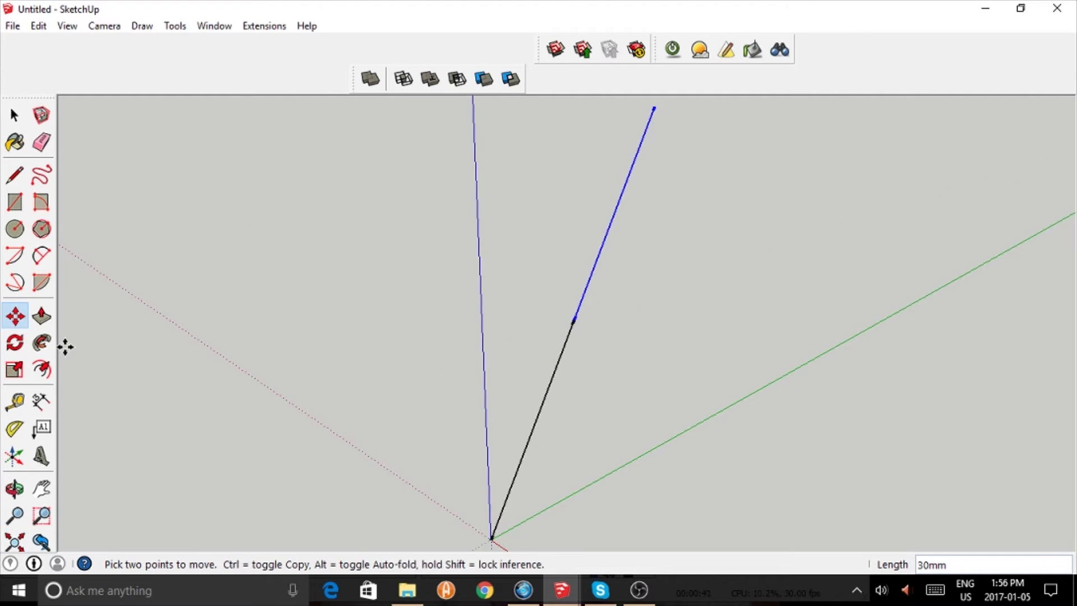
left_click(15, 342)
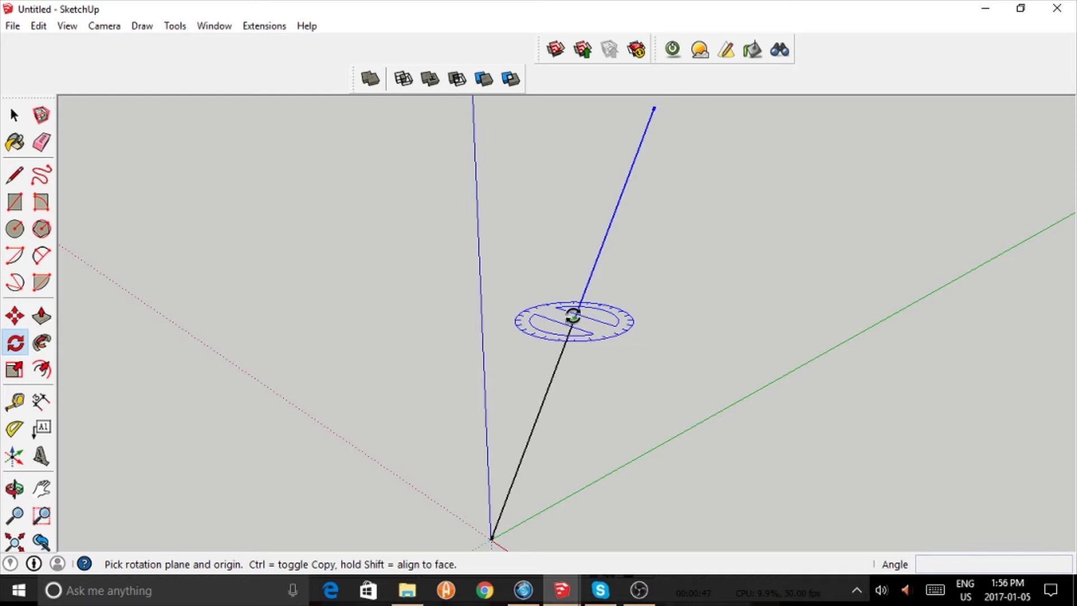
left_click(573, 319)
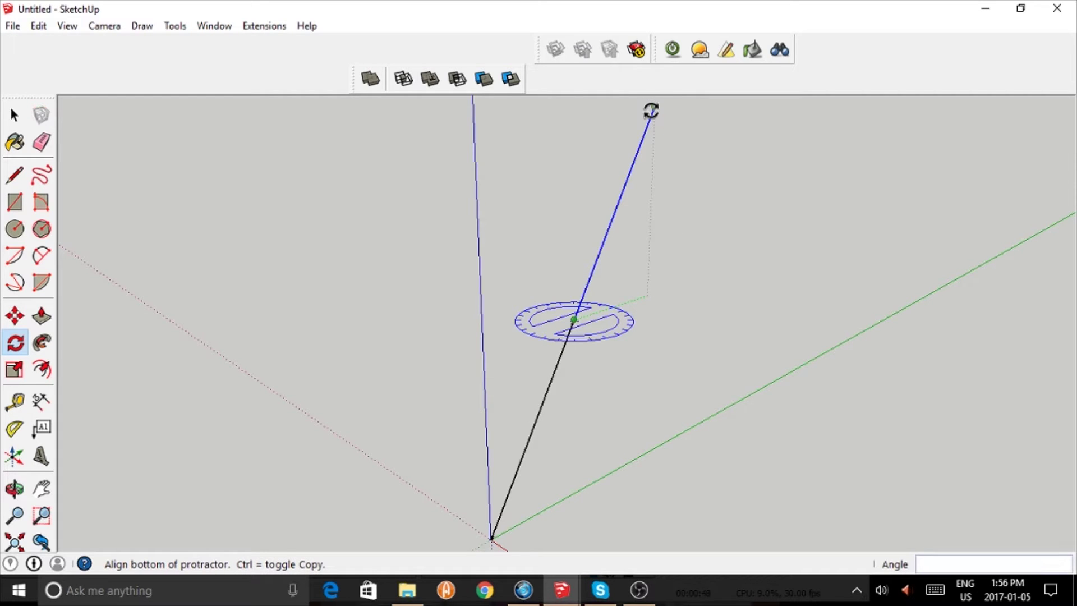
left_click(651, 110)
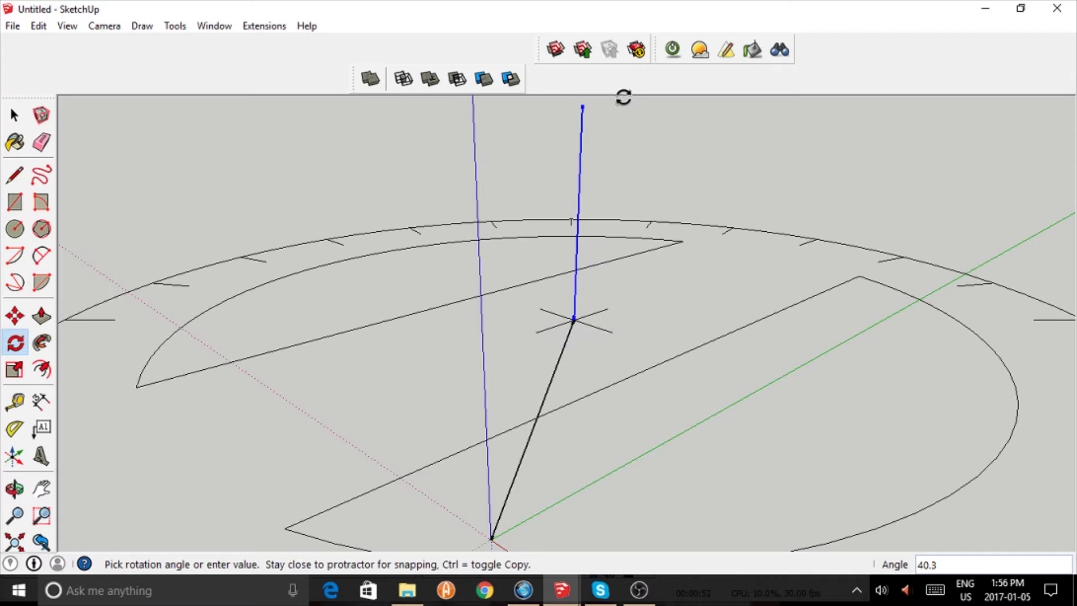
key("Return")
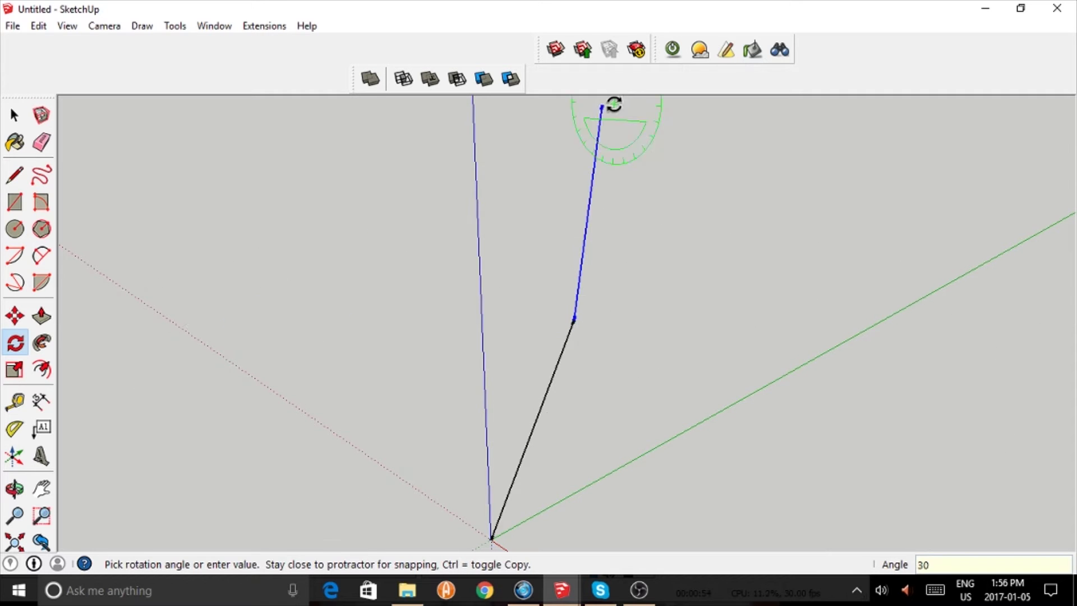
- Copy the two-segment chain from its base at the origin onto its upper endpoint
left_click(15, 542)
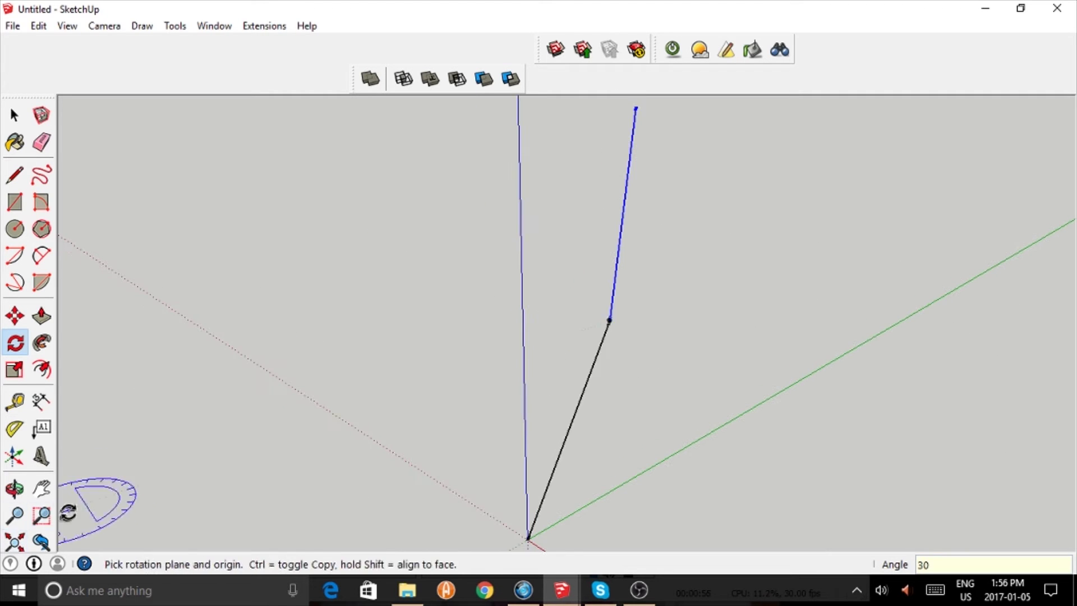
left_click(15, 515)
left_click_drag(471, 332, 416, 505)
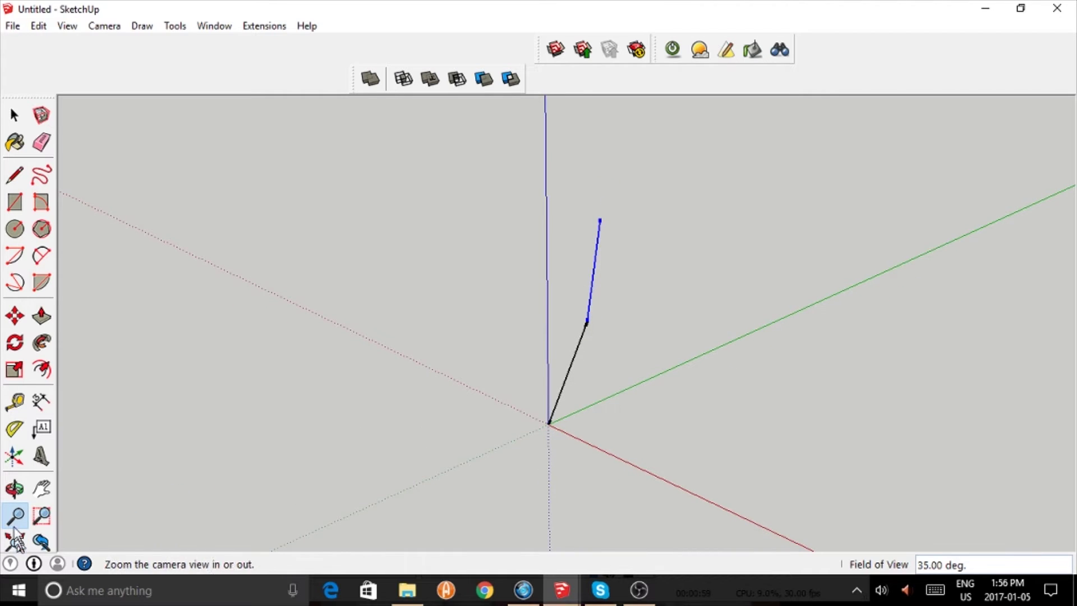
left_click(15, 488)
left_click_drag(212, 513, 140, 467)
left_click(15, 115)
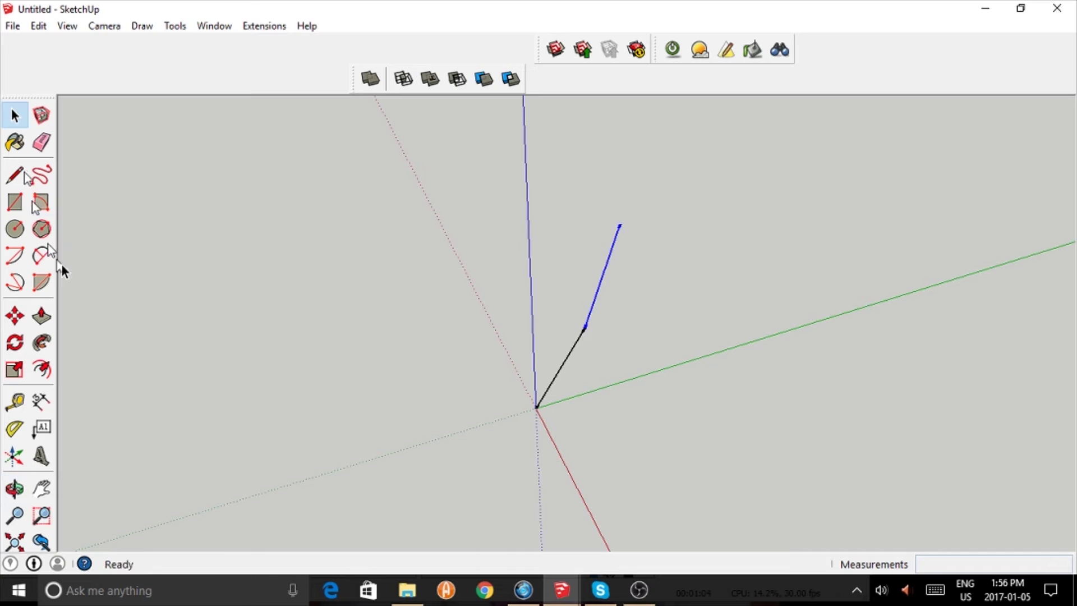
left_click_drag(430, 128, 712, 499)
key("m")
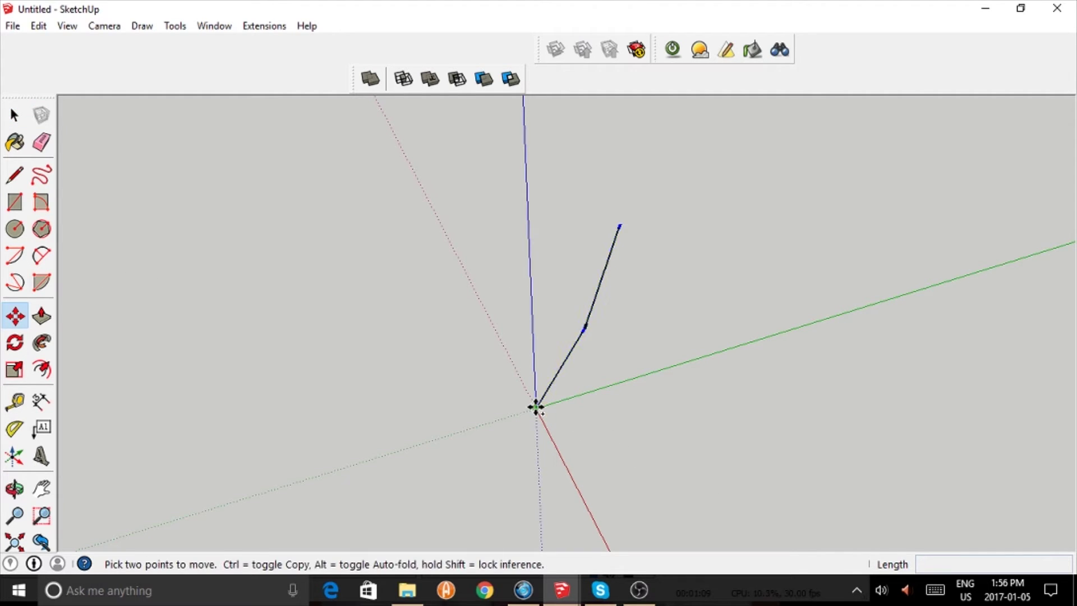
key("ctrl")
left_click(536, 406)
left_click(619, 225)
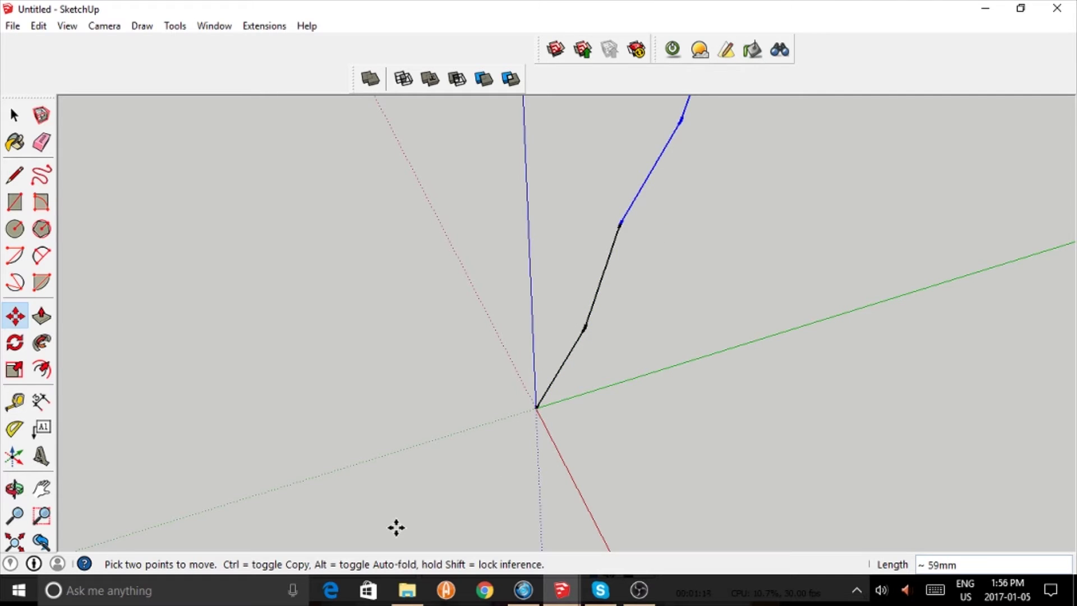
- Rotate the copied pair of segments 60 degrees about the vertical axis through its joint with the original pair
left_click(14, 541)
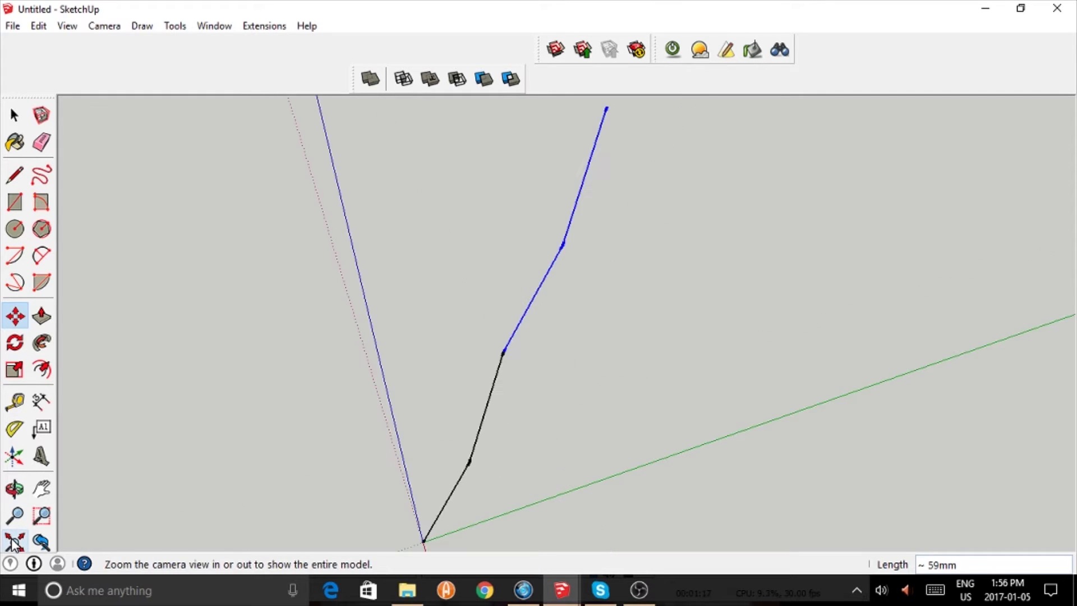
left_click(15, 342)
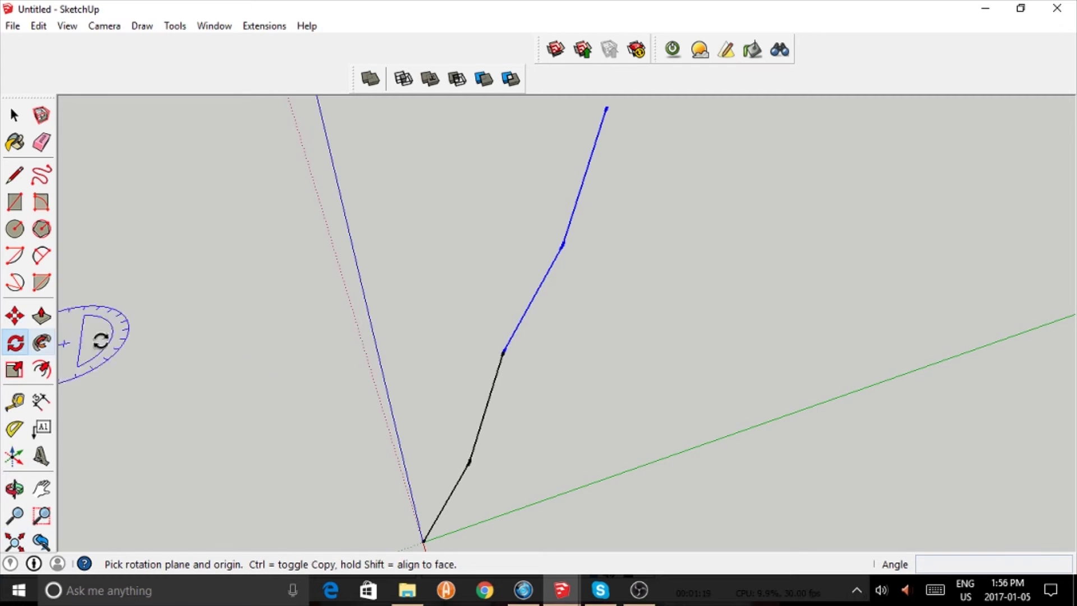
left_click(504, 347)
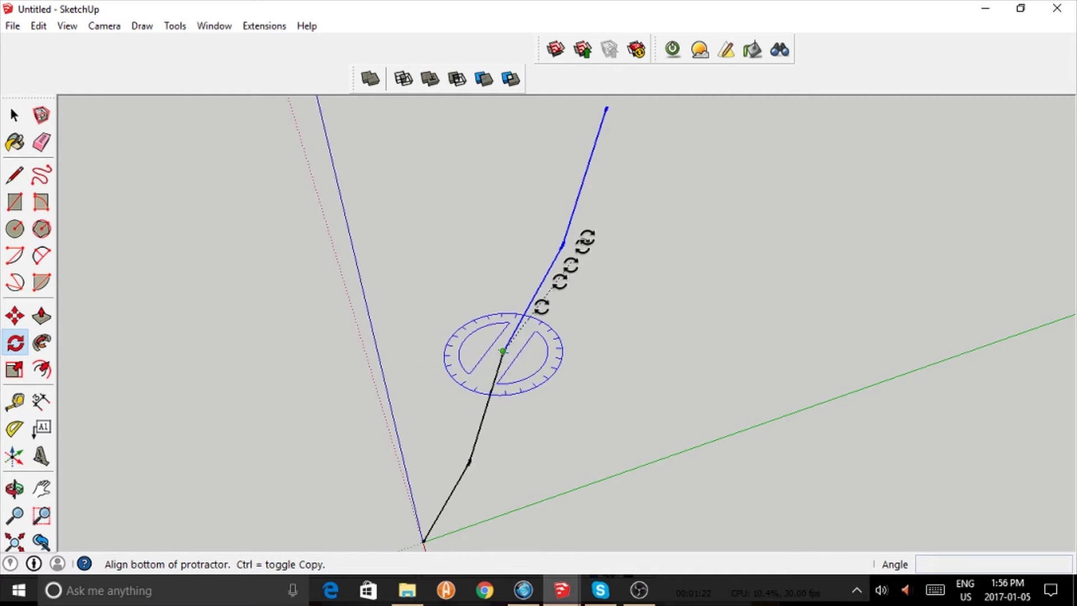
left_click(605, 107)
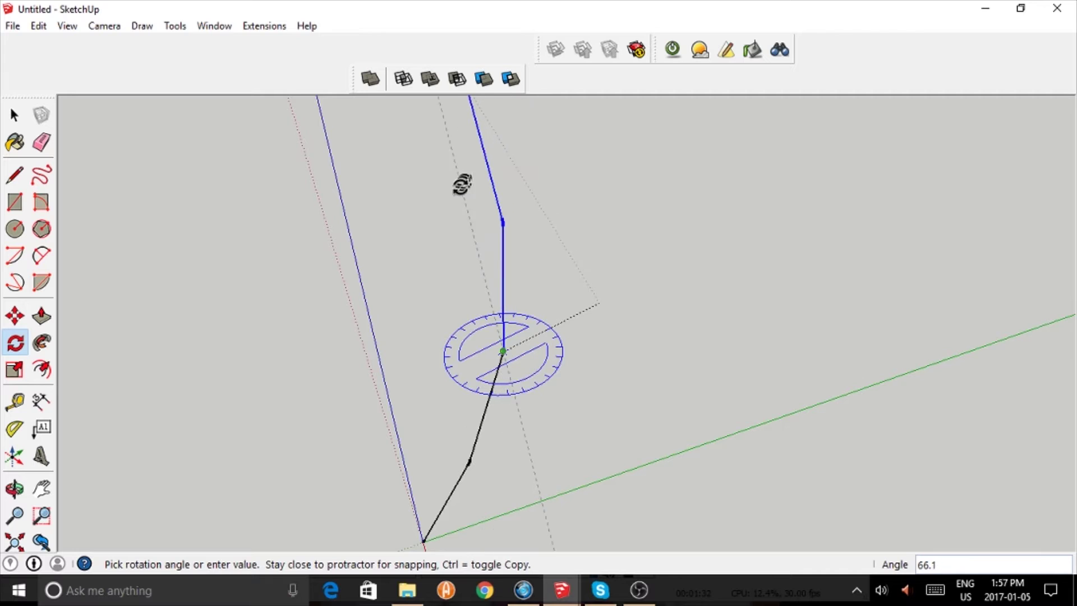
left_click(450, 212)
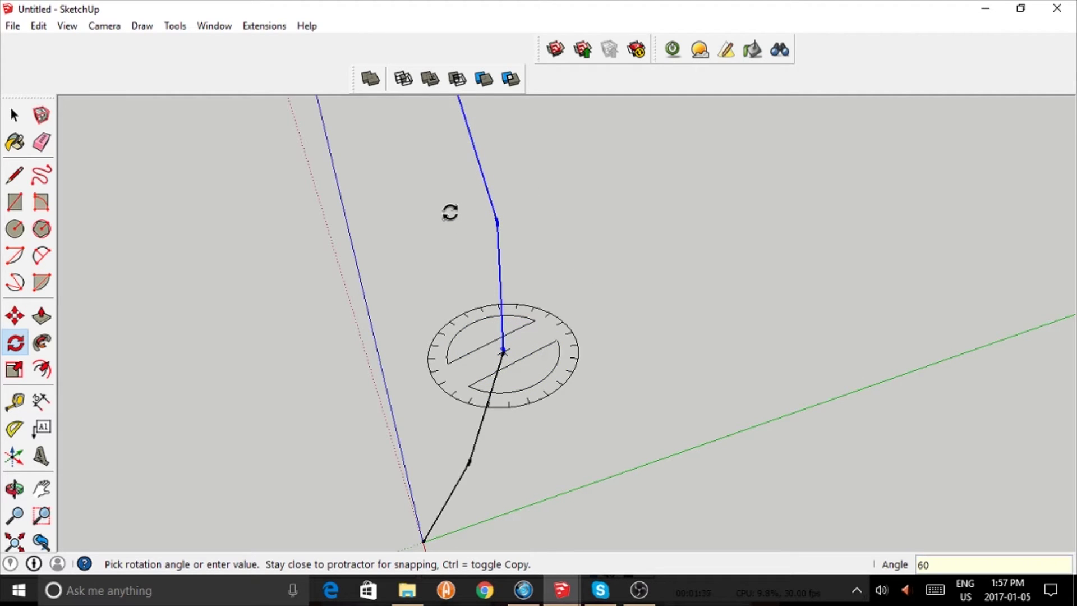
key("Return")
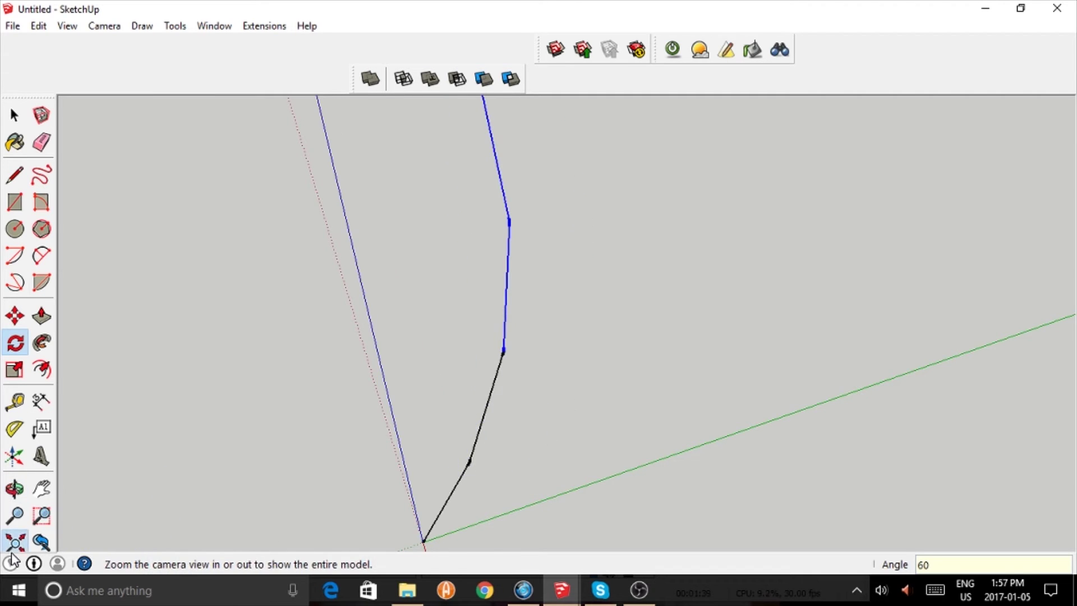
- Copy the four-segment chain from its base at the origin onto its upper endpoint
left_click(15, 515)
left_click_drag(427, 338, 363, 501)
left_click(15, 115)
left_click_drag(357, 142, 701, 424)
key("m")
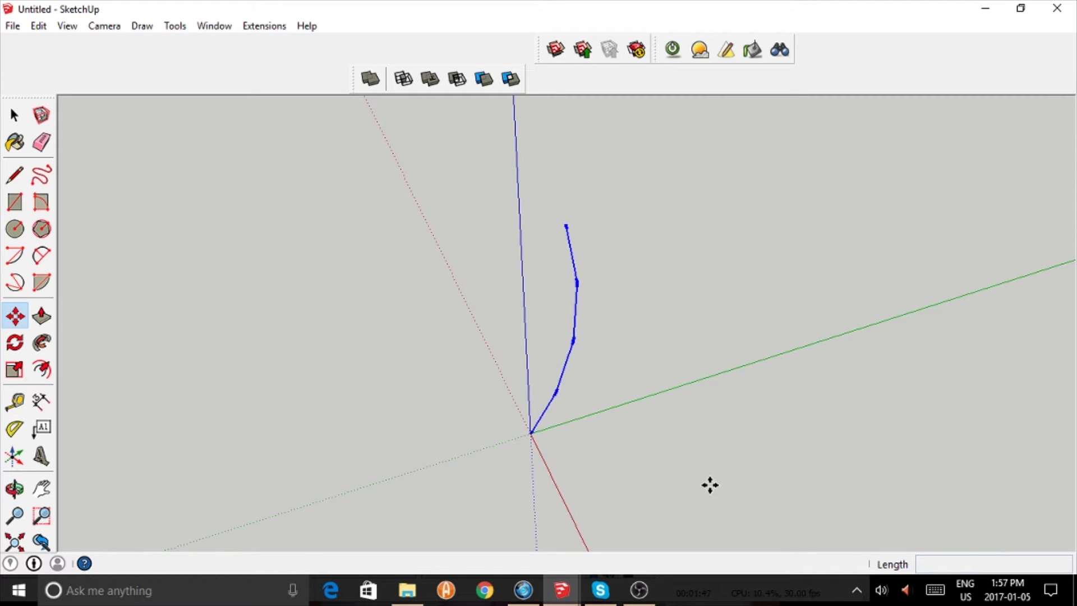
left_click(531, 432)
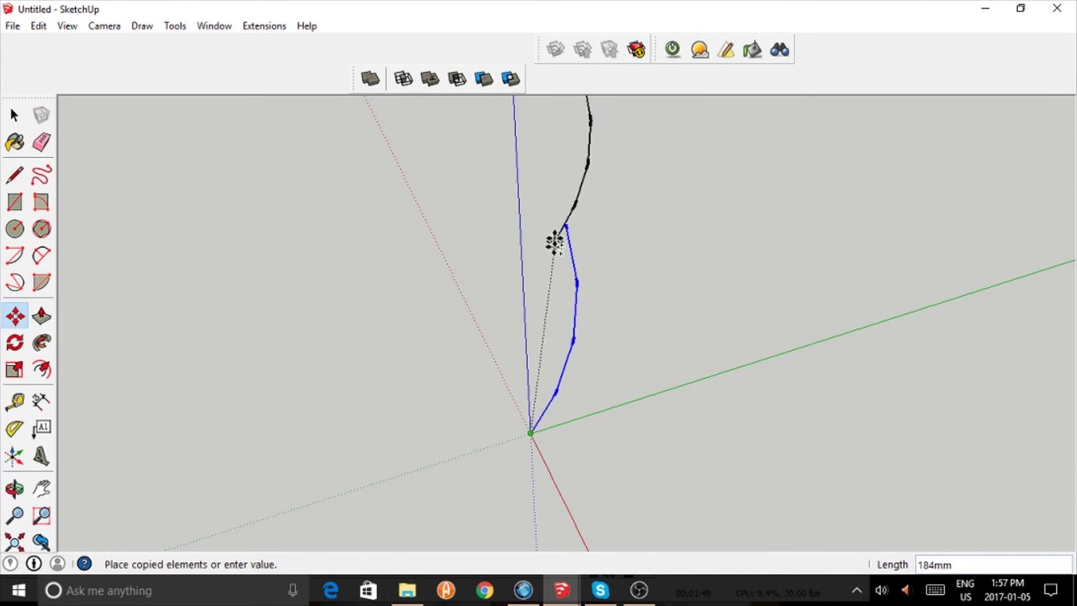
left_click(567, 221)
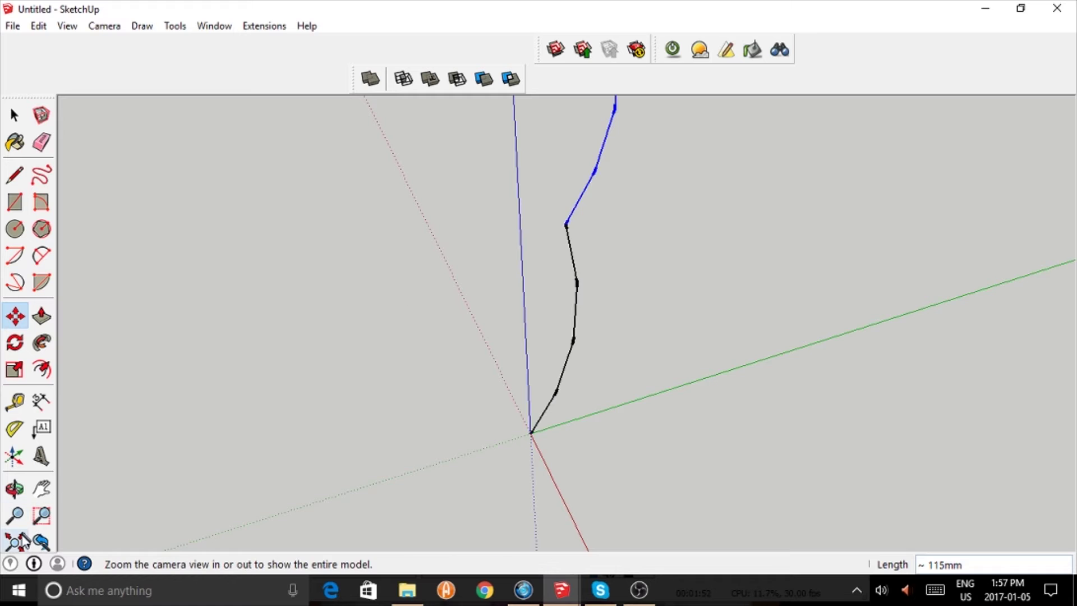
- Rotate the copied four-segment chain 120 degrees about the vertical axis through its joint with the original chain
left_click(14, 542)
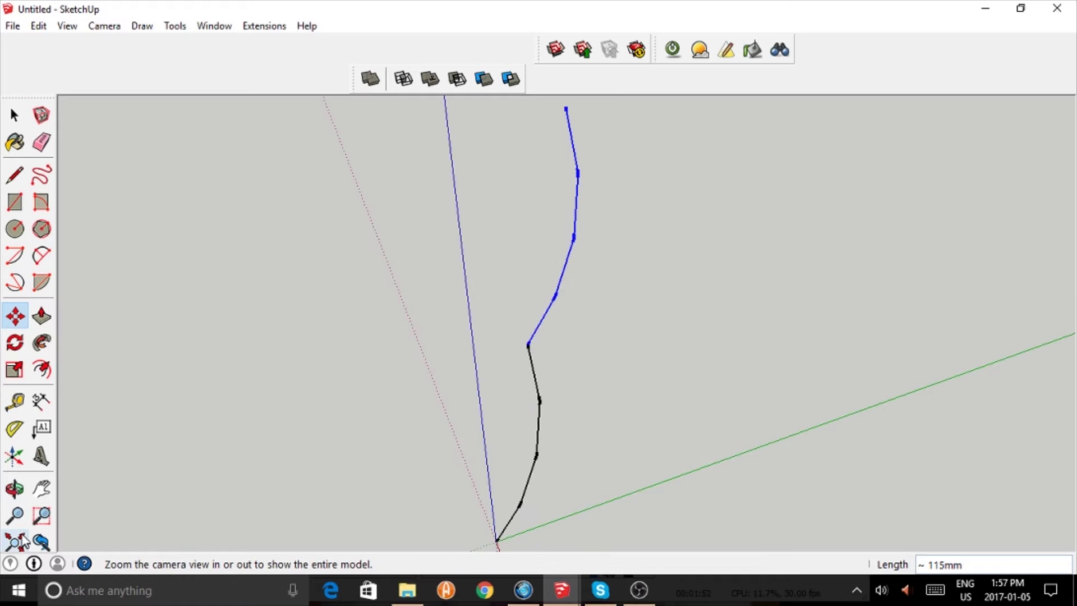
left_click(18, 346)
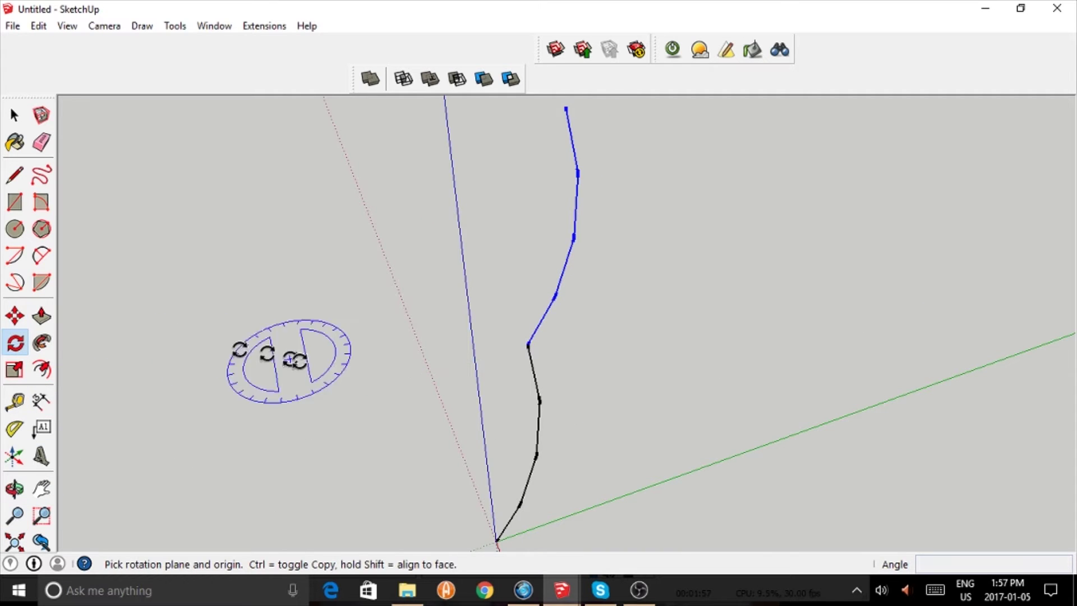
left_click(525, 343)
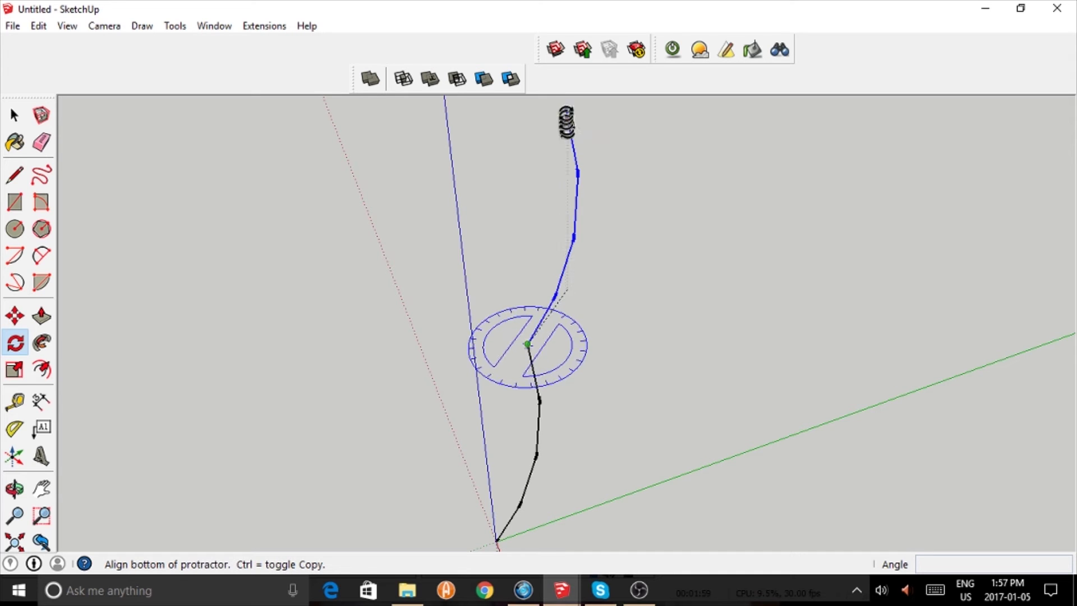
left_click(566, 108)
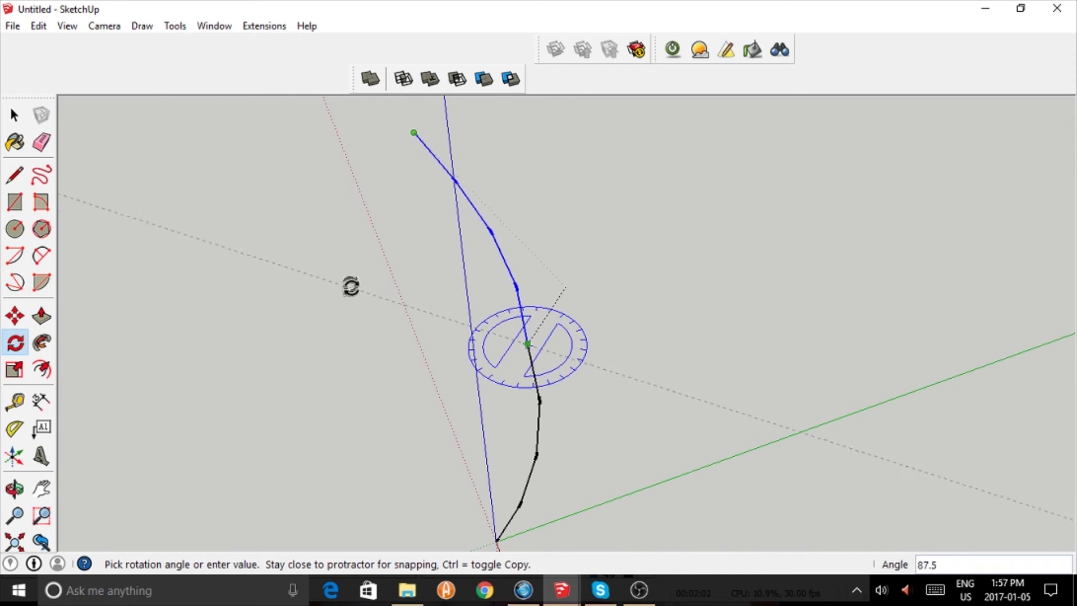
left_click(354, 296)
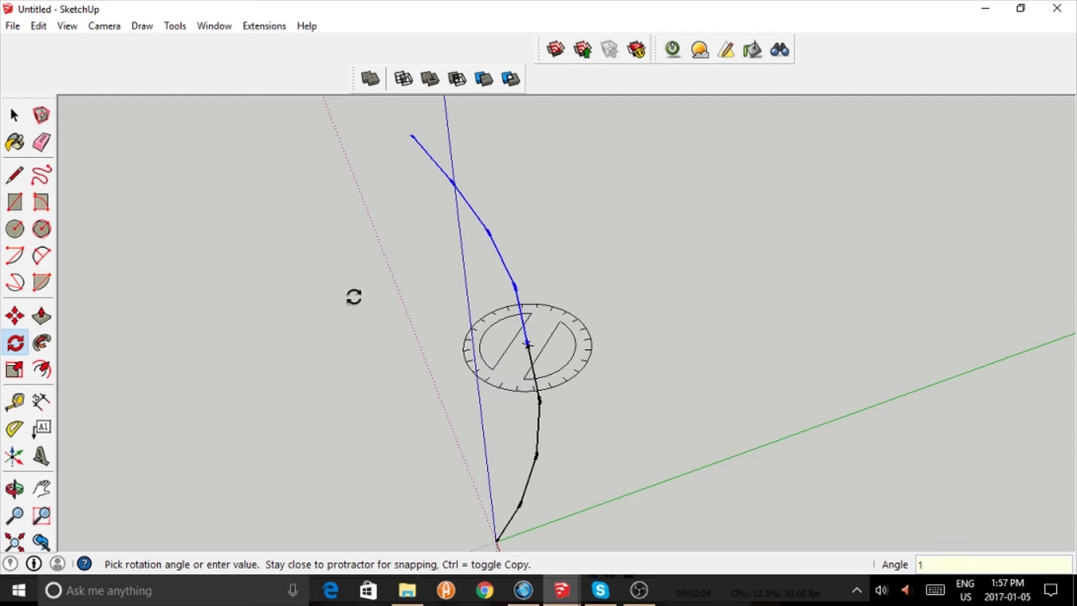
type("120")
key("Return")
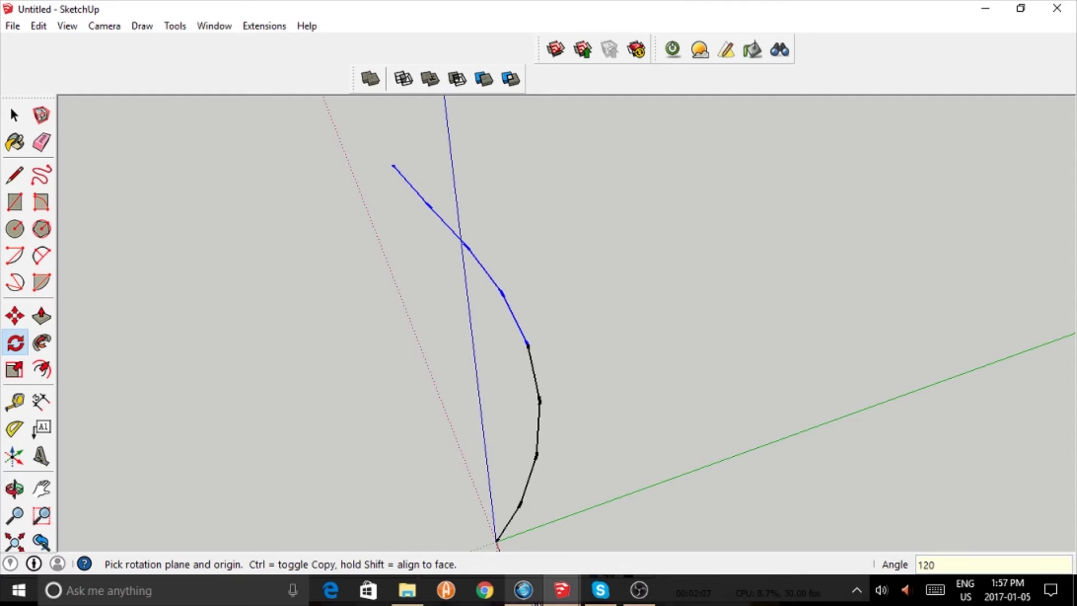
- Copy the whole eight-segment chain from its base at the origin onto its upper endpoint
left_click(15, 115)
left_click_drag(171, 116, 664, 556)
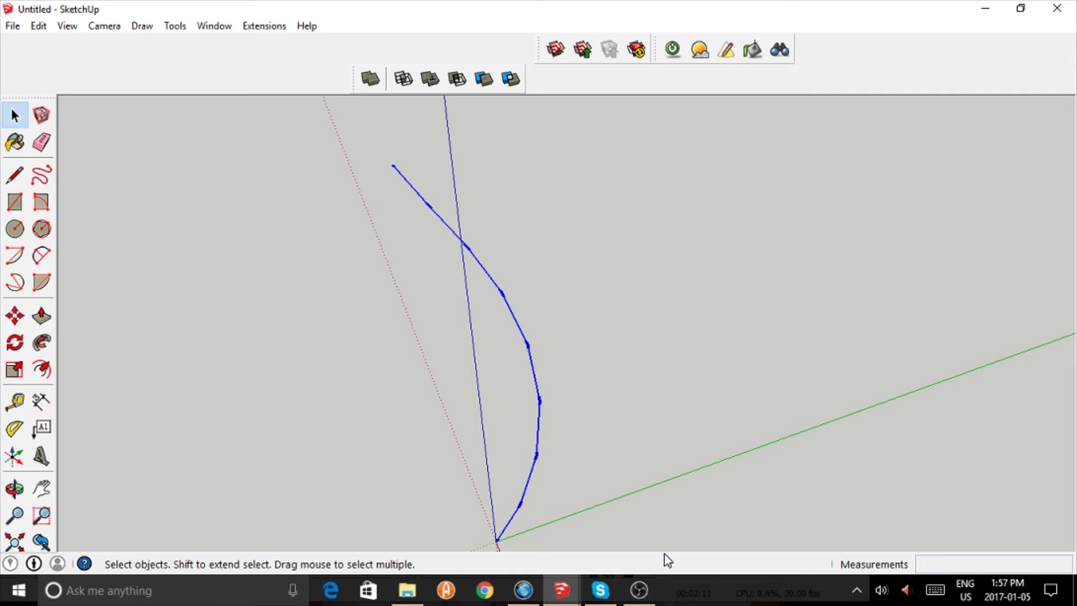
key("m")
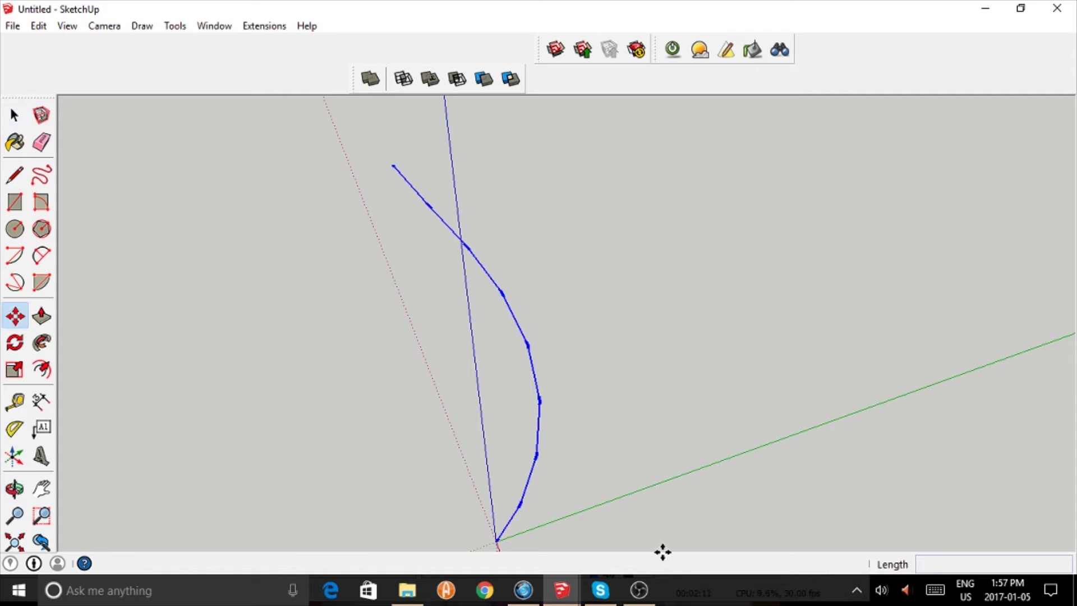
key("ctrl")
left_click(496, 539)
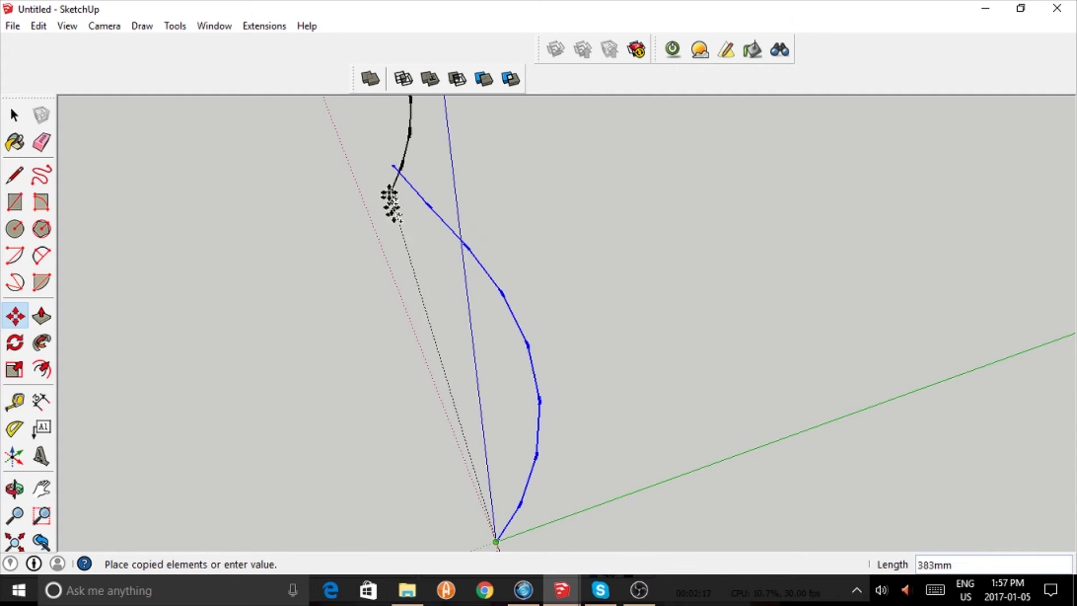
left_click(392, 164)
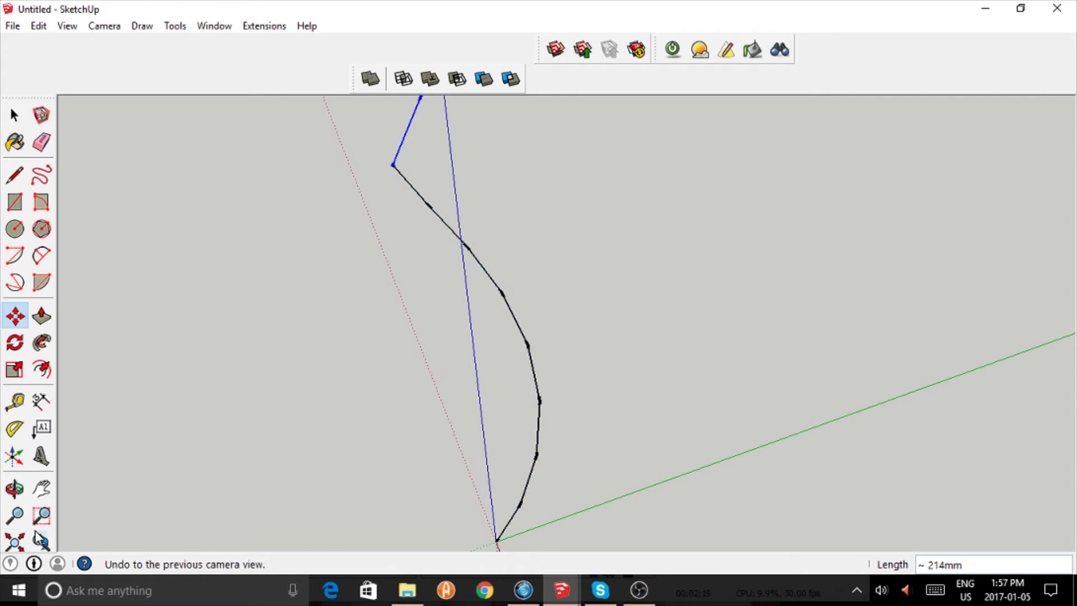
- Rotate the copied eight-segment chain 240 degrees about the vertical axis through its joint with the original chain
left_click(12, 544)
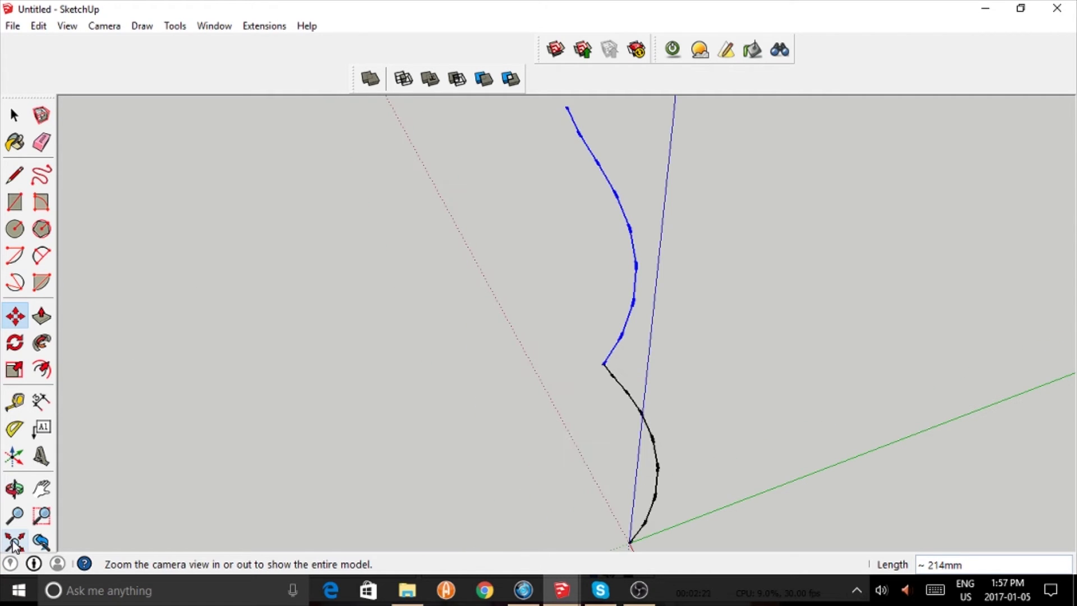
left_click(15, 342)
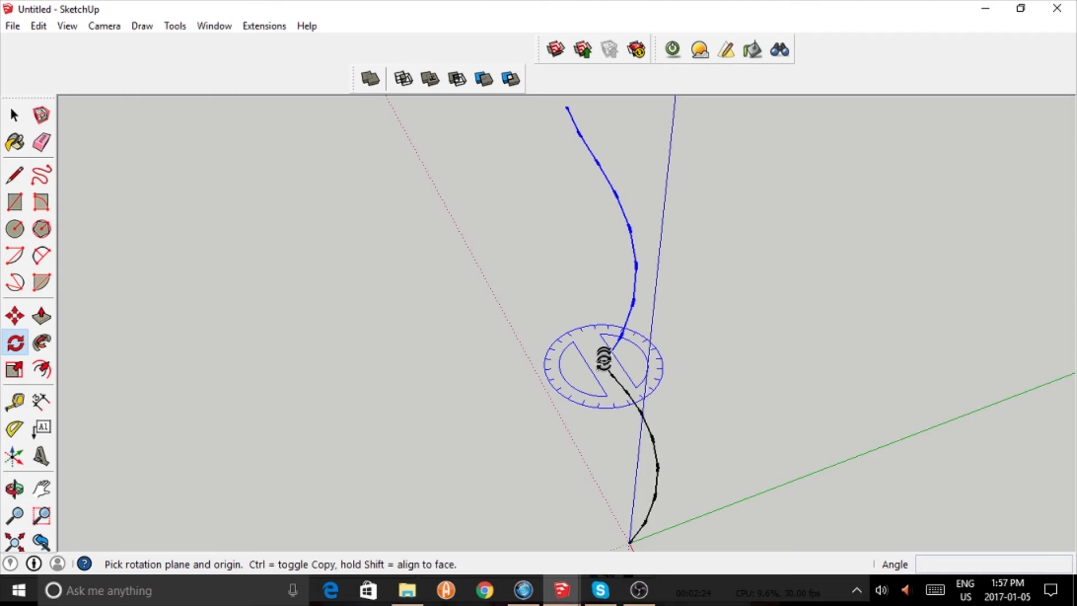
left_click_drag(603, 363, 582, 102)
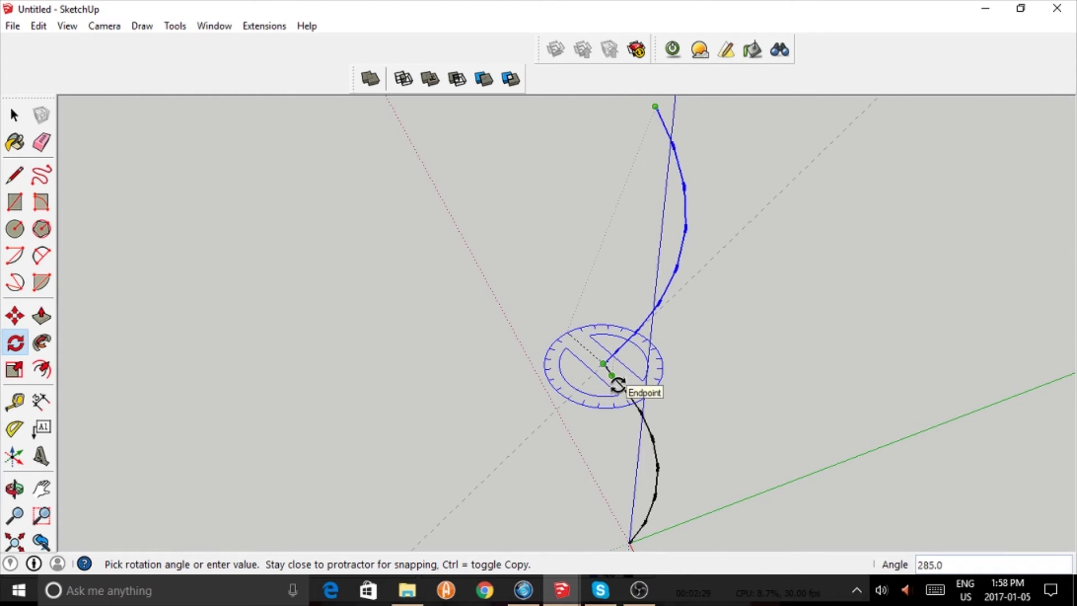
left_click(594, 399)
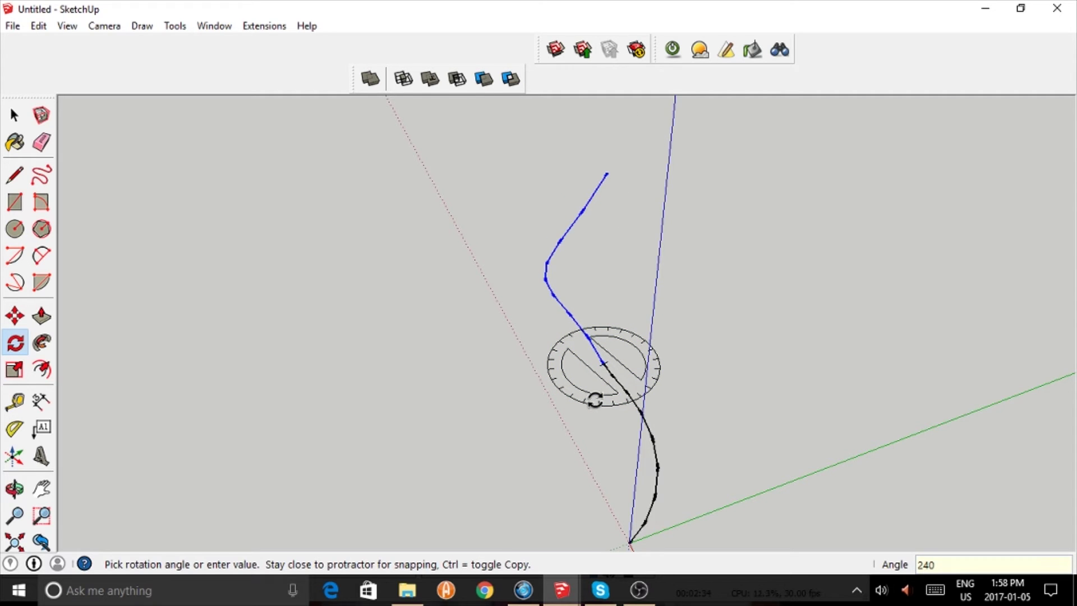
key("Return")
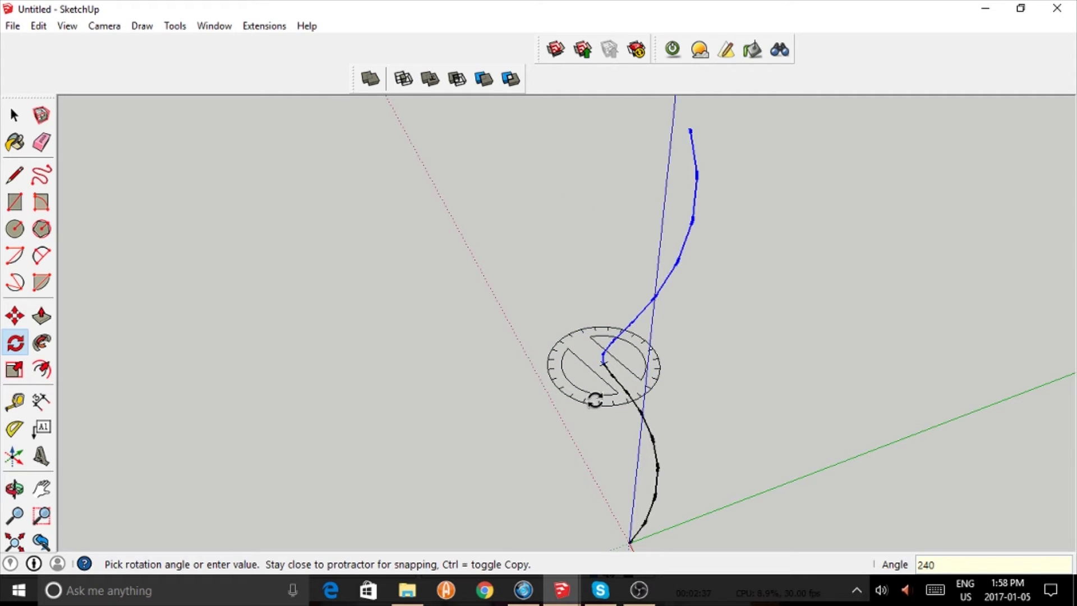
- Move the entire helix from the origin 50 mm along the green axis
left_click(15, 115)
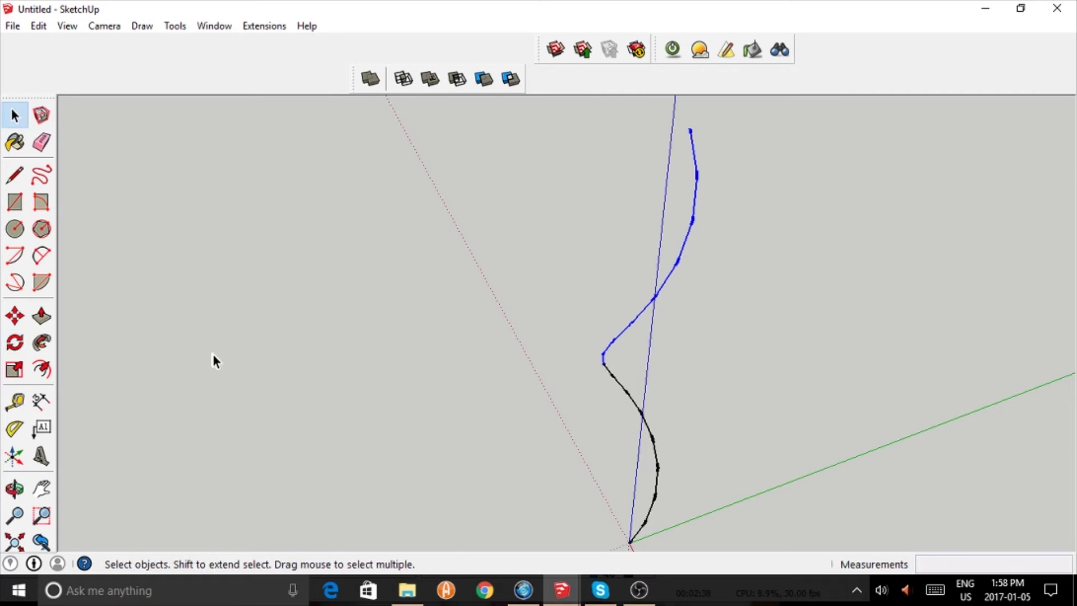
left_click(17, 543)
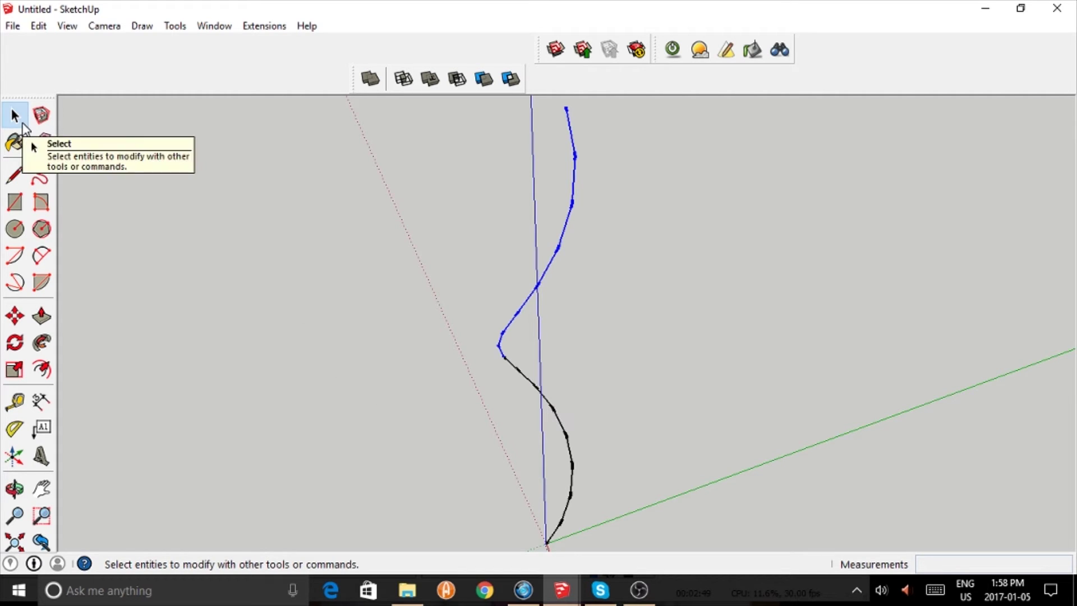
key("ctrl+a")
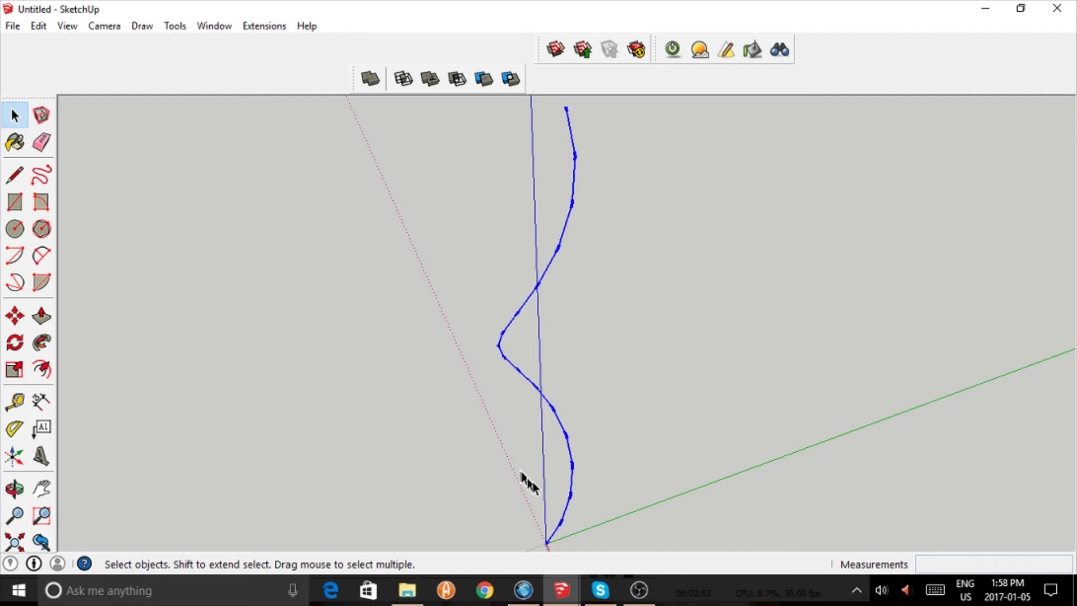
key("m")
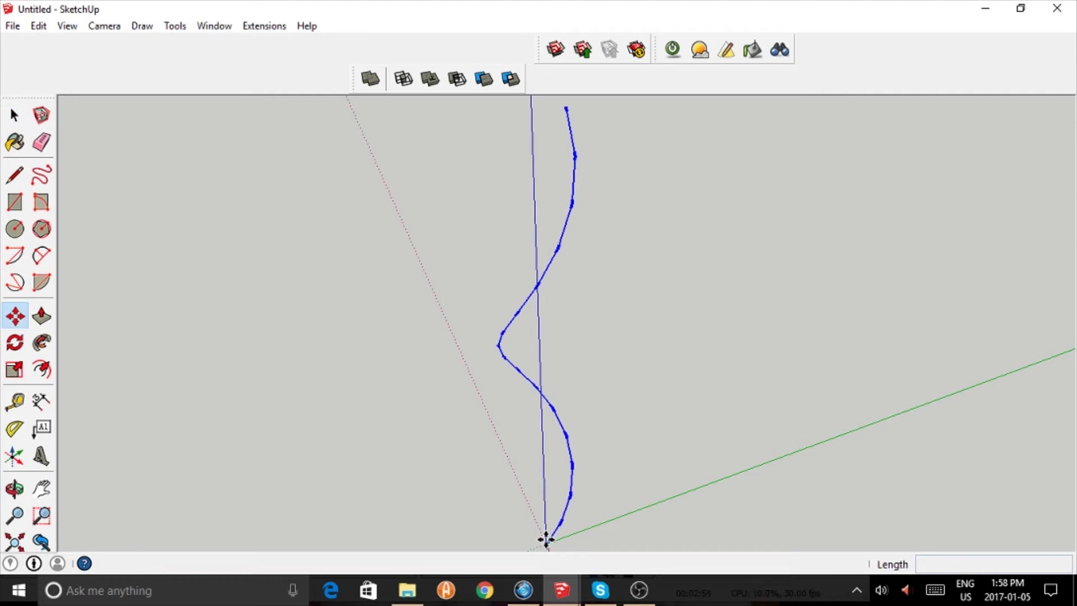
left_click(547, 542)
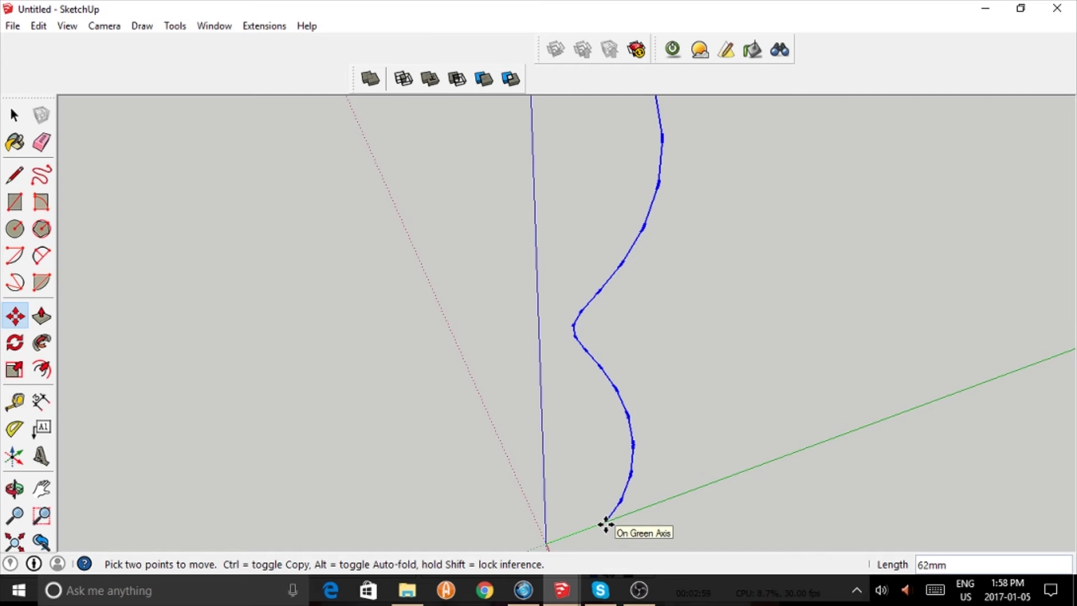
left_click(606, 524)
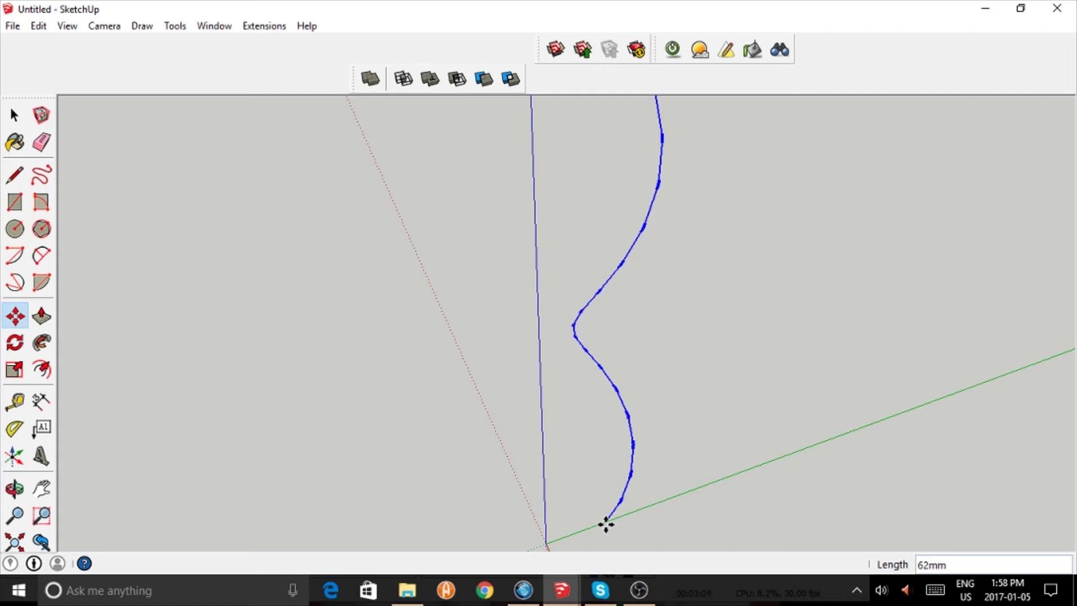
key("Return")
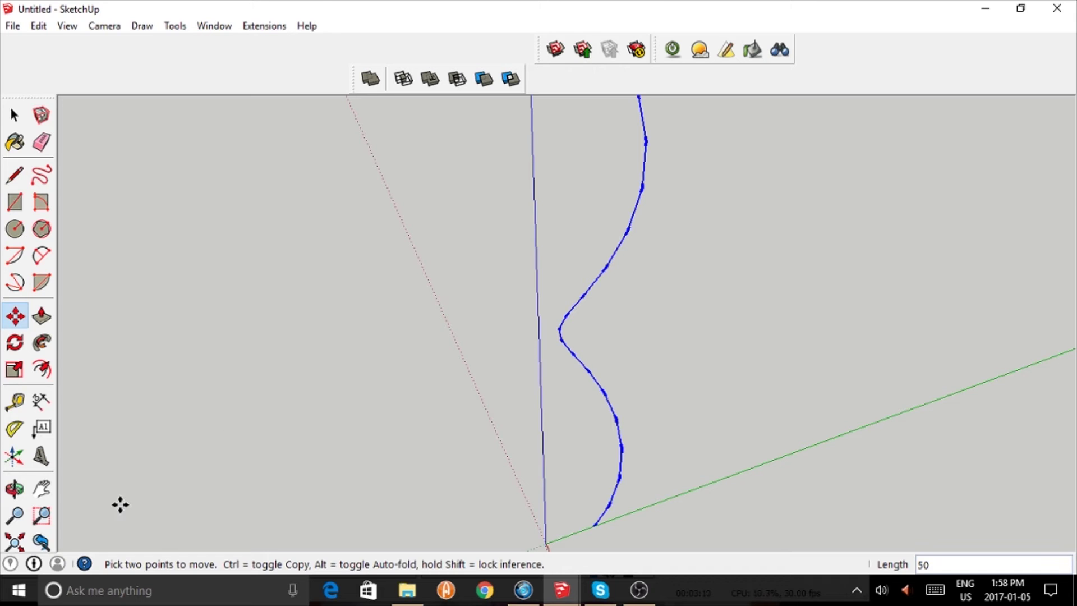
- Make a copy of the helix rotated 30 degrees about the vertical axis at the origin
left_click(14, 541)
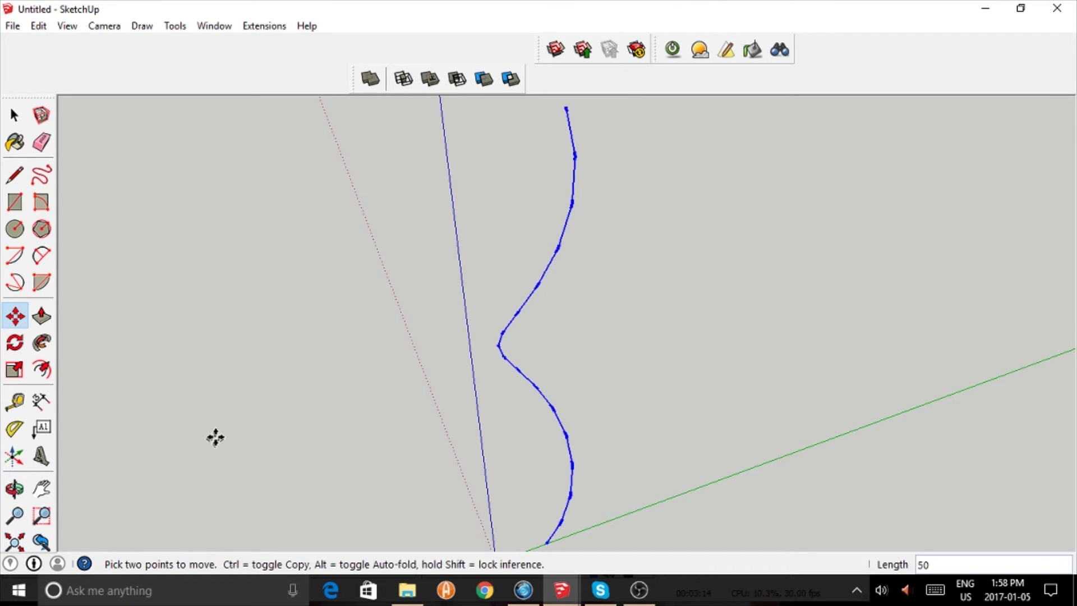
left_click(15, 515)
left_click_drag(192, 389, 235, 418)
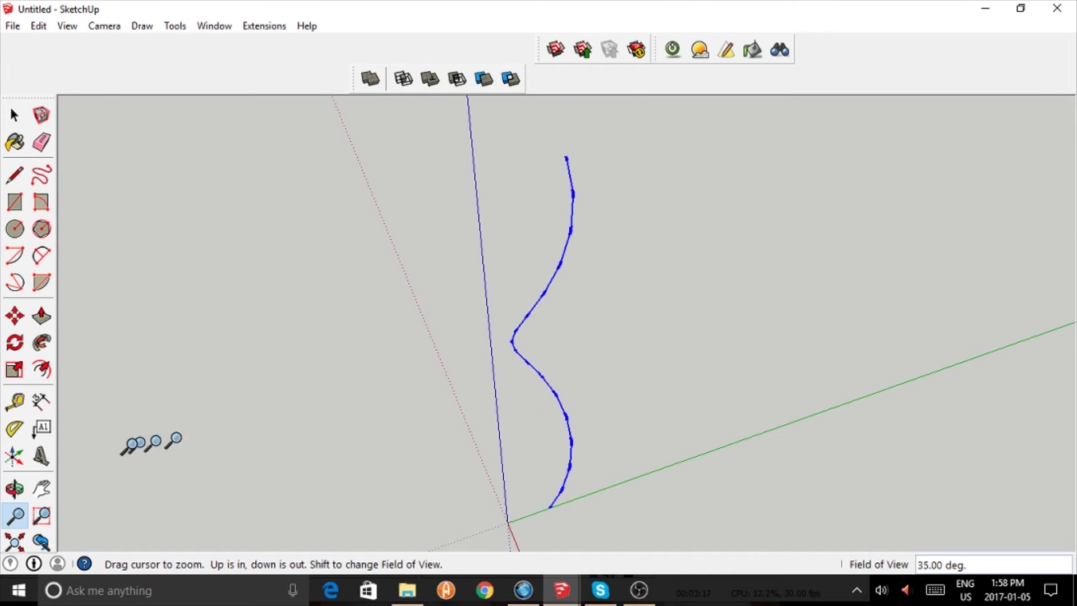
left_click(15, 342)
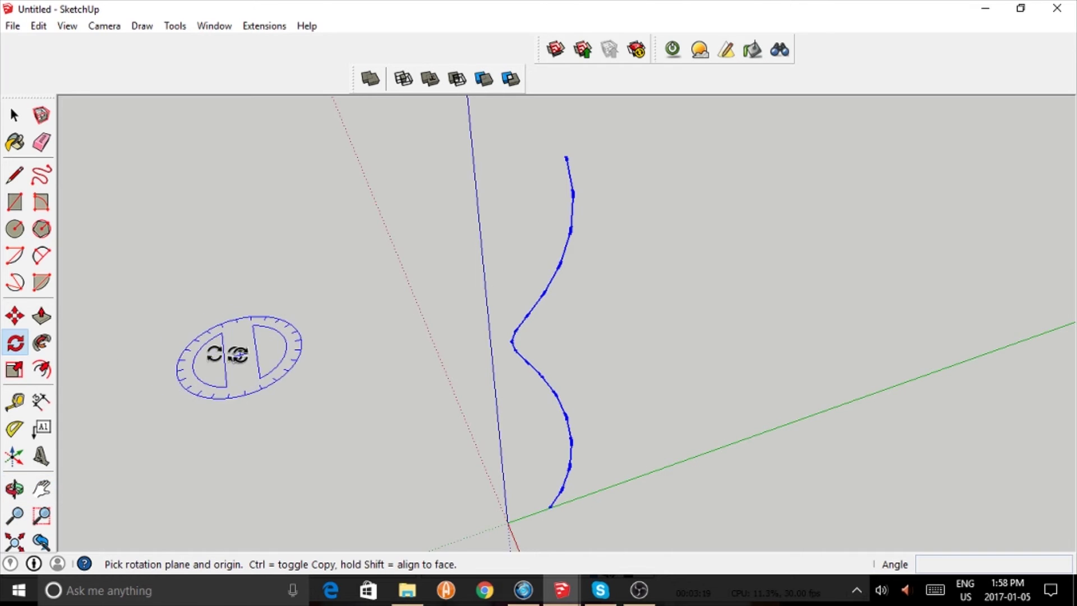
left_click(507, 523)
left_click(549, 507)
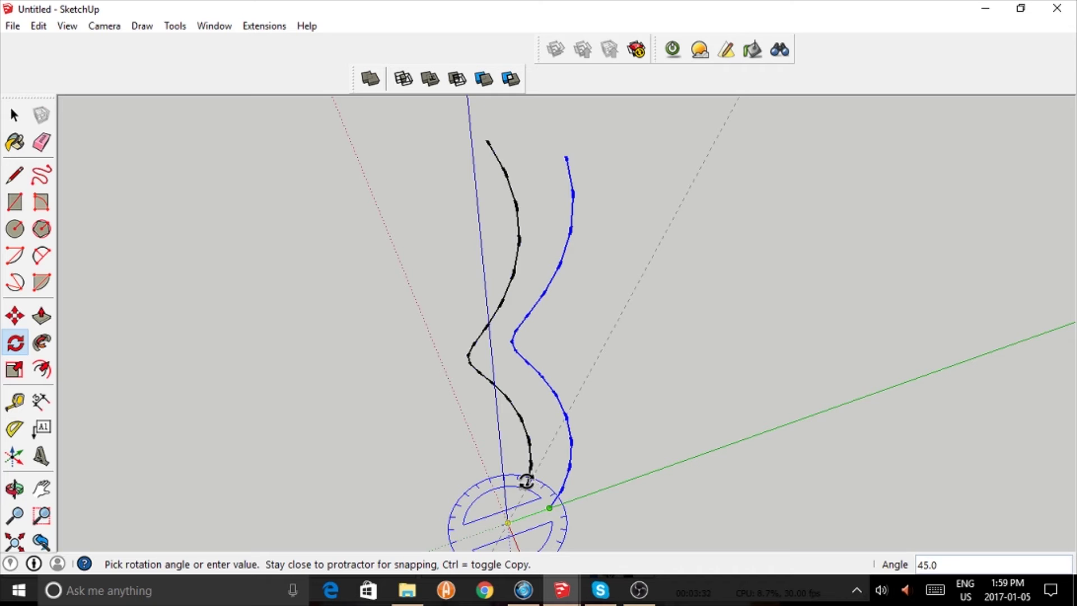
left_click(526, 481)
key("Return")
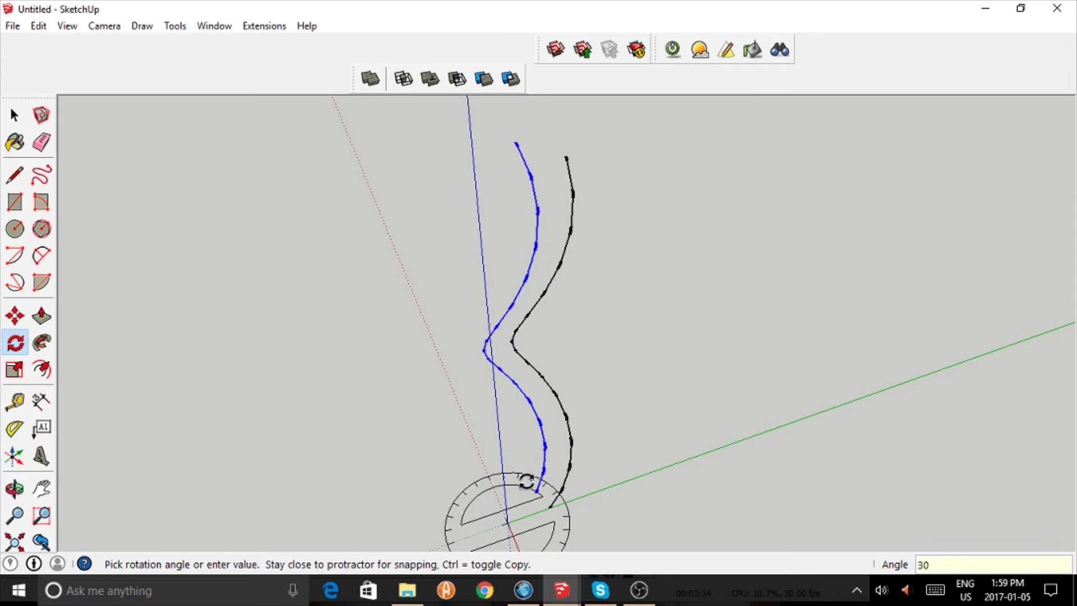
- Connect the helices with lines at the base and first joint, each followed by a diagonal from the copy up to the original helix's next joint
left_click(15, 488)
mouse_move(596, 519)
left_mouse_down()
mouse_move(524, 550)
mouse_move(224, 441)
mouse_move(712, 521)
mouse_move(414, 567)
mouse_move(557, 533)
mouse_move(469, 550)
mouse_move(459, 418)
mouse_move(469, 407)
mouse_move(402, 389)
left_mouse_up()
left_click(14, 175)
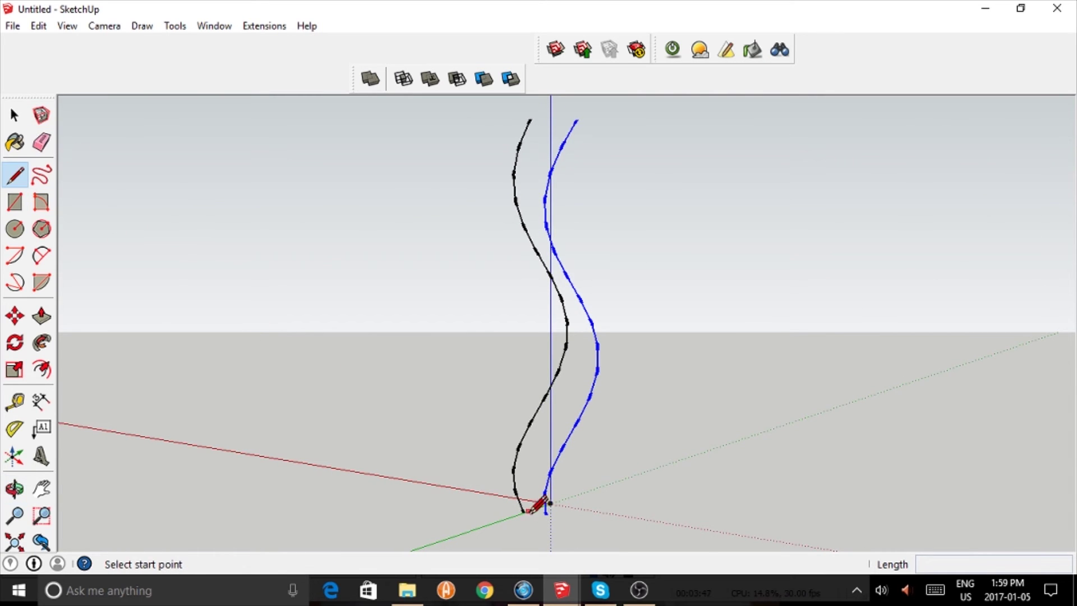
left_click(524, 512)
left_click(545, 513)
left_click(515, 492)
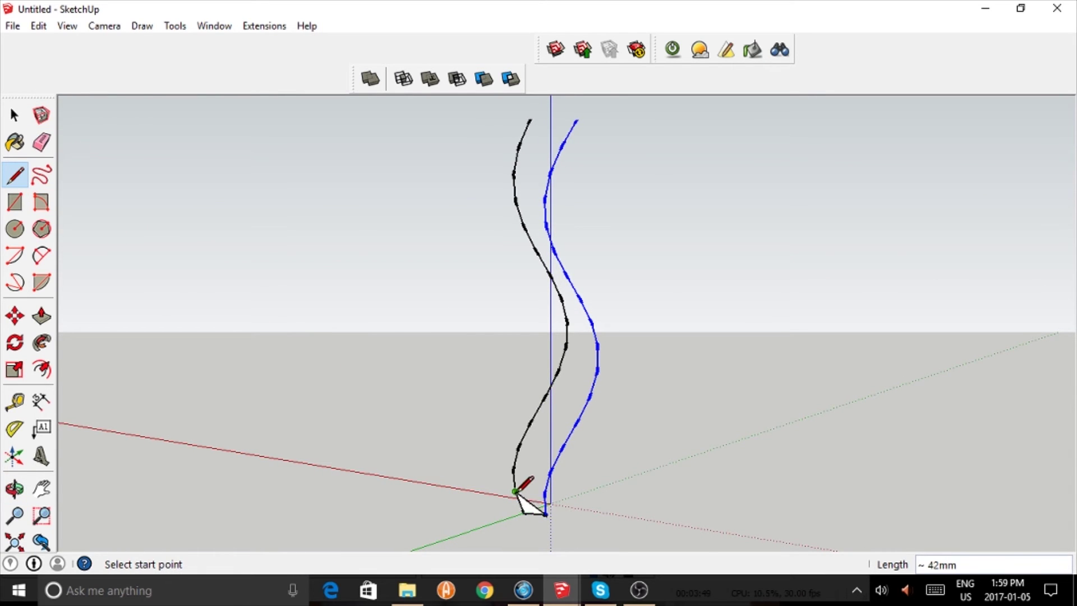
left_click(515, 491)
left_click(544, 493)
left_click(545, 494)
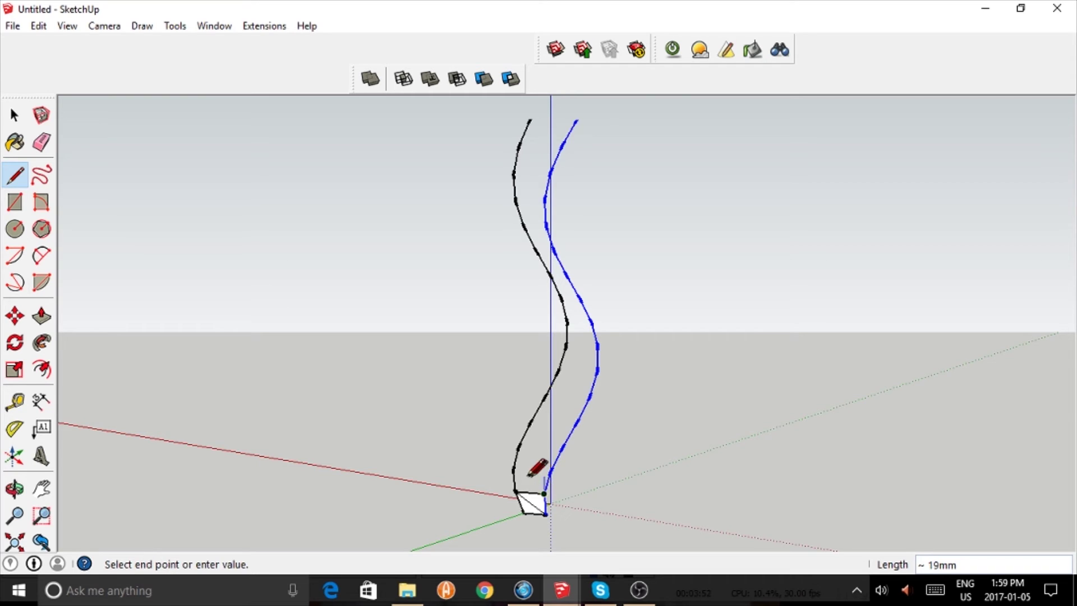
left_click(515, 471)
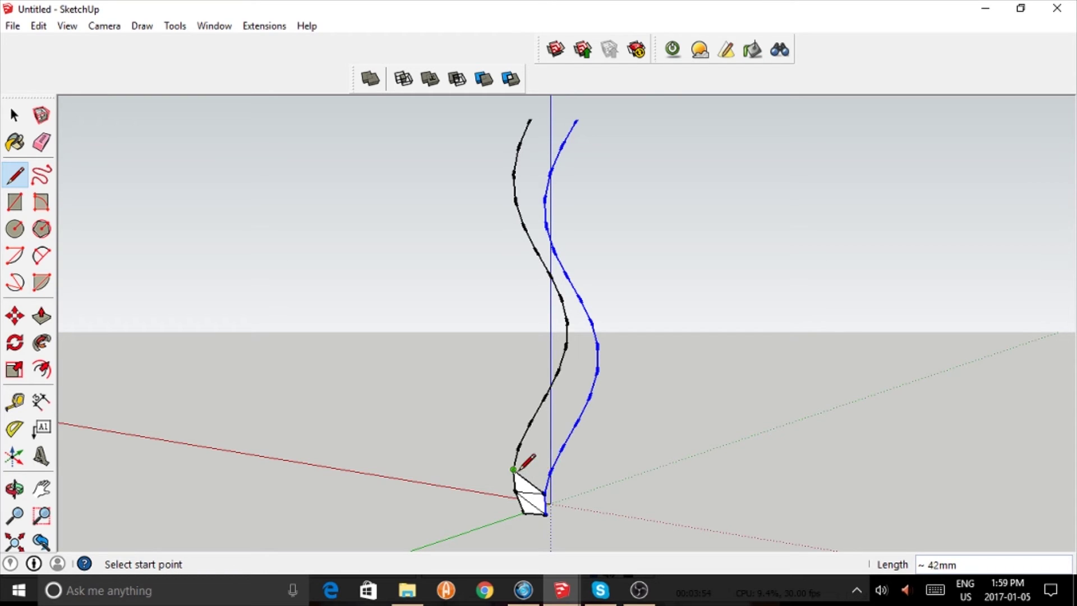
- Draw connecting lines between the helices at the second and third joints, each followed by a diagonal up to the original helix's next joint
left_click(514, 468)
left_click(550, 471)
left_click(551, 471)
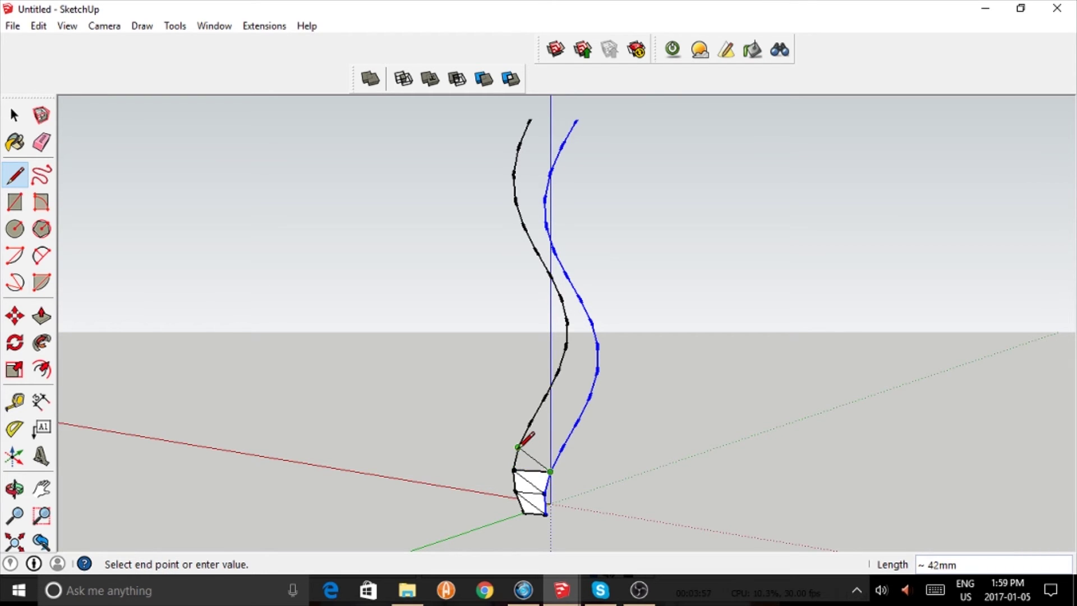
left_click(516, 447)
left_click(517, 447)
left_click(562, 447)
left_click(562, 447)
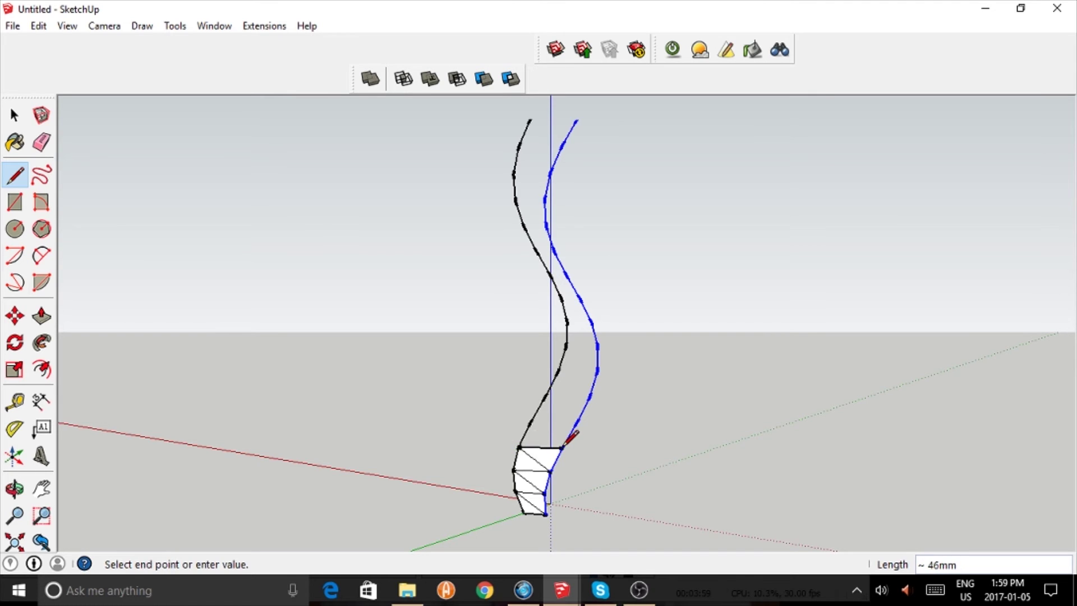
left_click(530, 423)
- Continue the triangulated strip with cross lines at the fourth and fifth joints and diagonals up to the original helix's next joints
left_click(530, 422)
left_click(576, 422)
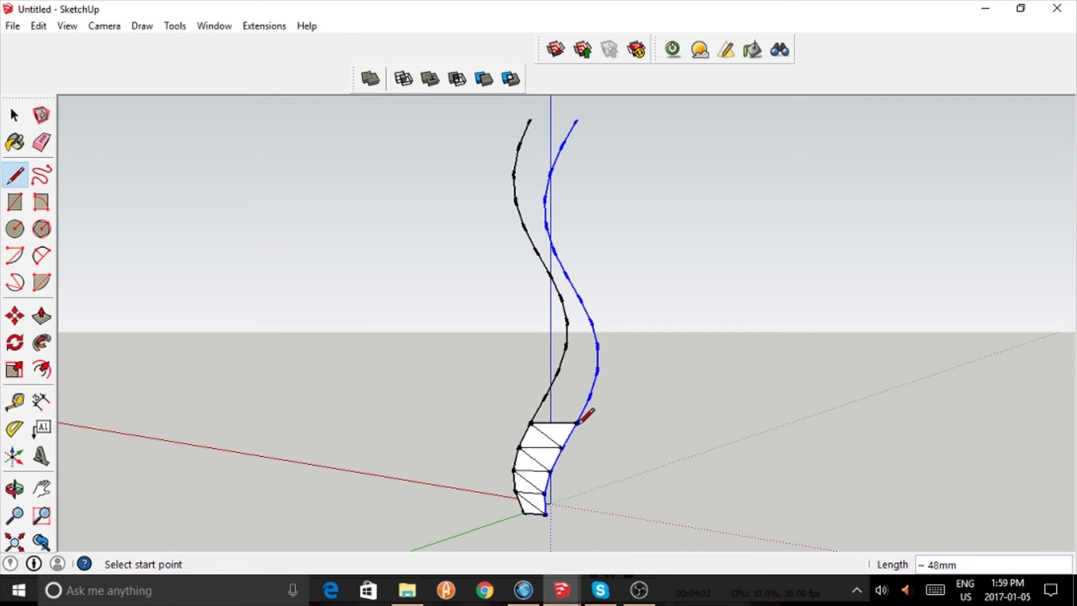
left_click(575, 422)
left_click(545, 397)
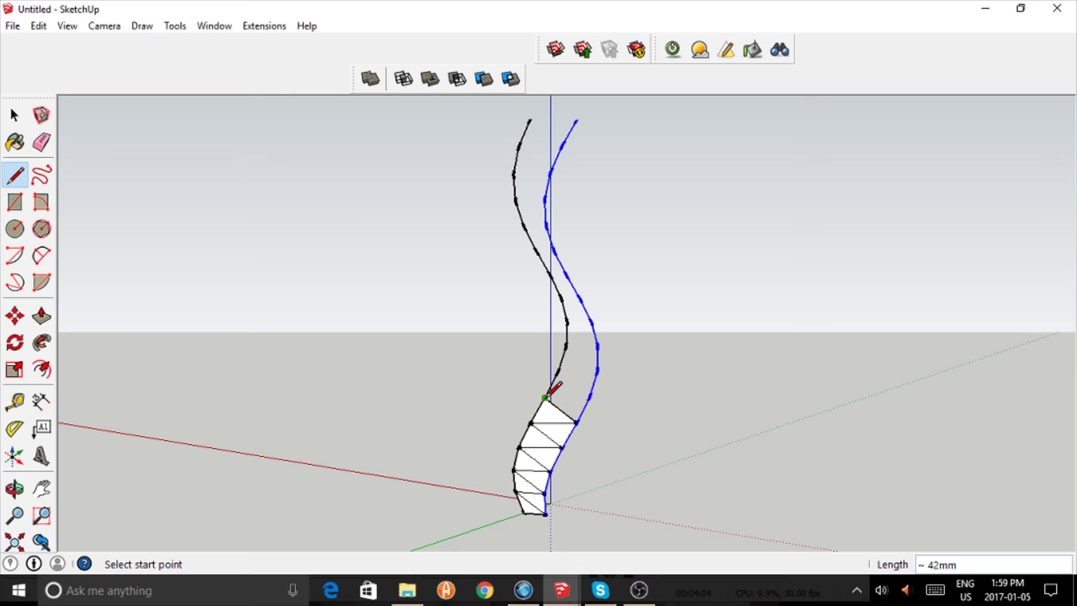
left_click(545, 397)
left_click(589, 396)
left_click(590, 396)
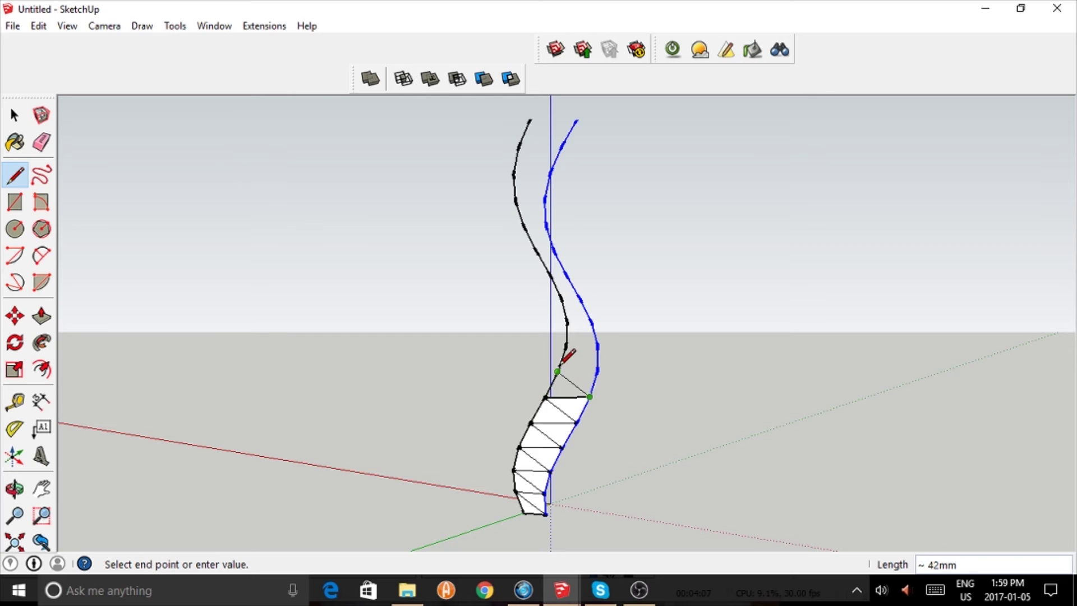
left_click(557, 372)
- Extend the triangulated strip with cross lines at the sixth, seventh and eighth joints, each followed by a diagonal up to the next joint
left_click(557, 371)
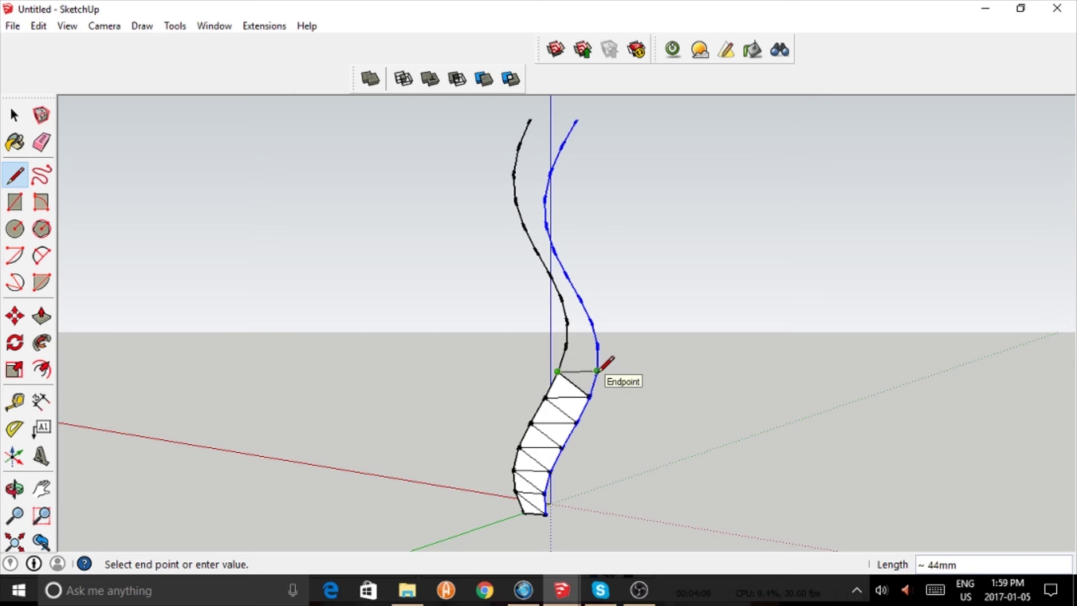
left_click(596, 370)
left_click(596, 370)
left_click(567, 346)
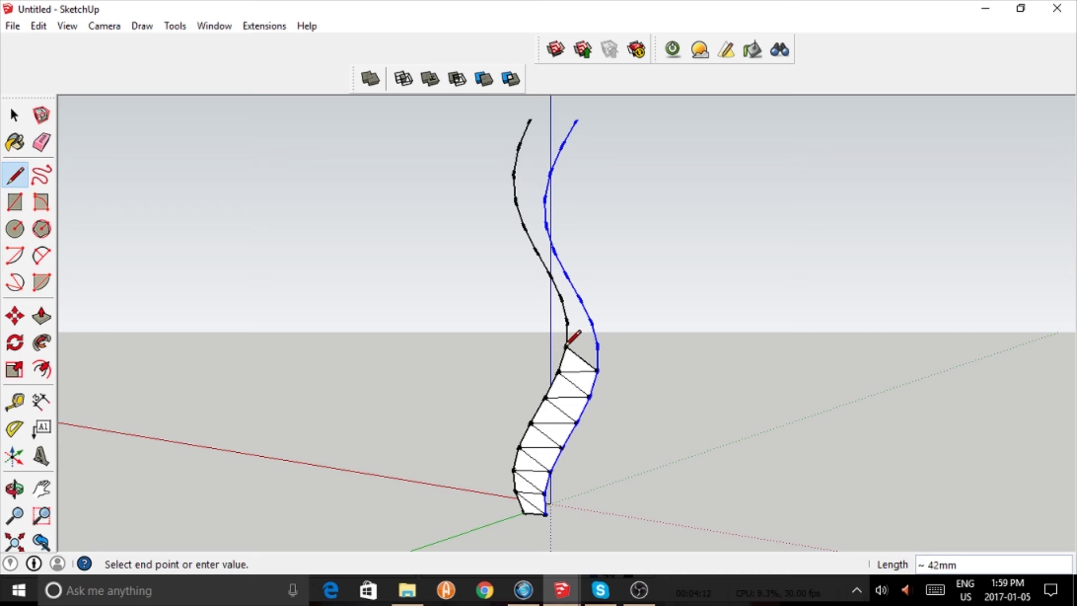
left_click(566, 346)
left_click(597, 346)
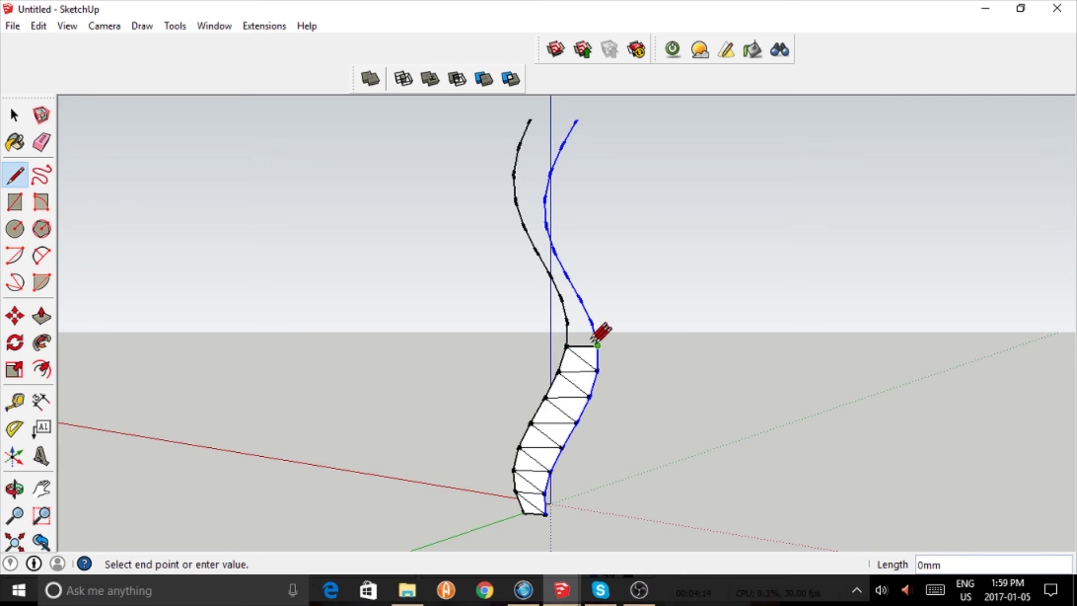
left_click(567, 322)
left_click(567, 322)
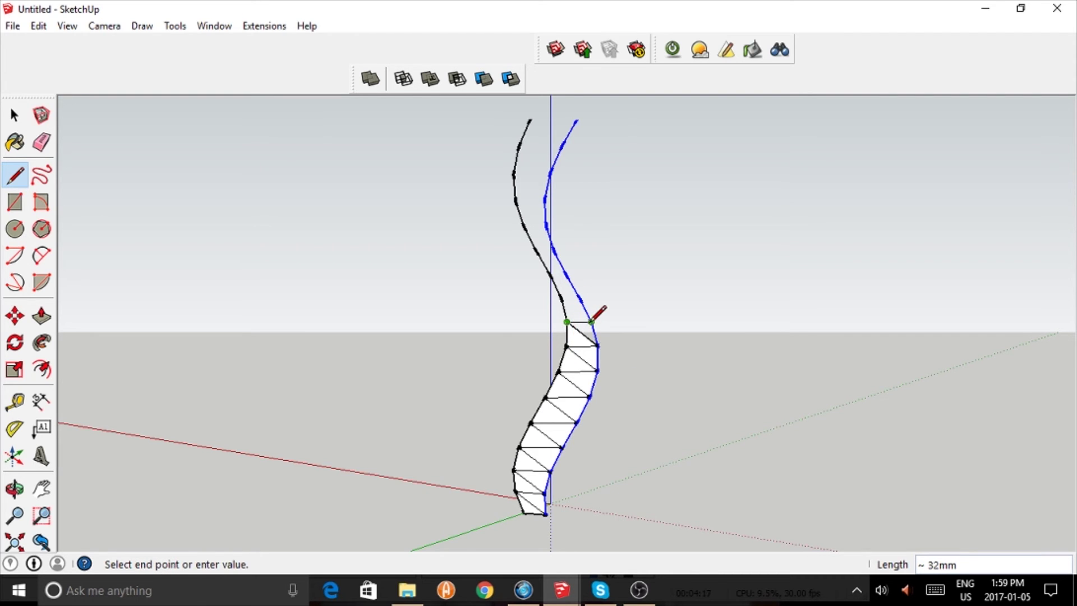
left_click(591, 322)
left_click(591, 321)
left_click(560, 297)
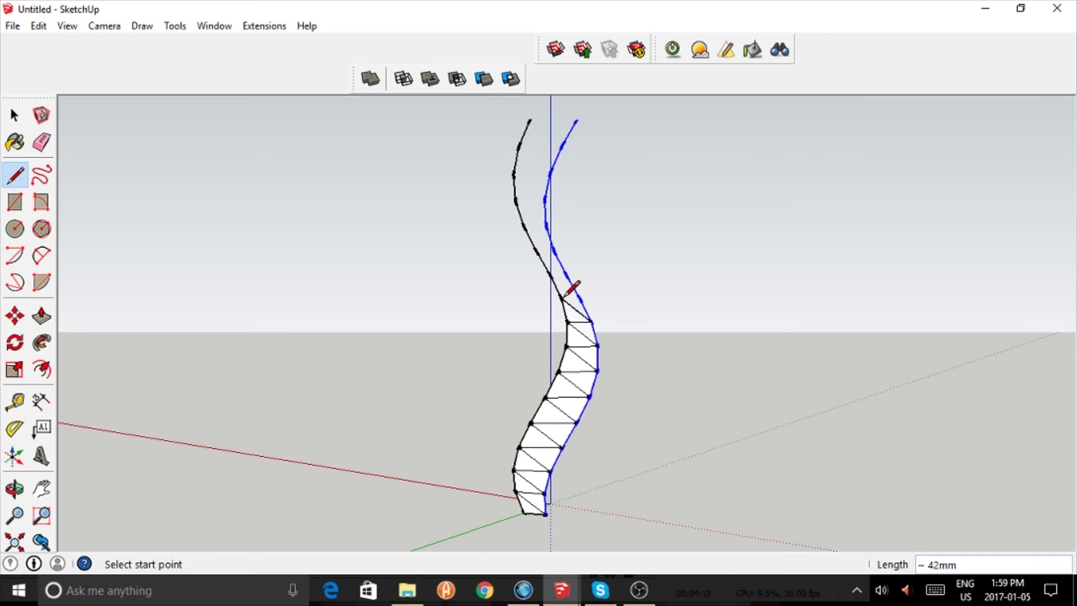
- Continue the triangulated strip with cross lines at the ninth and tenth joints, each followed by a diagonal up to the original helix's next joint
left_click(561, 297)
left_click(579, 298)
left_click(580, 297)
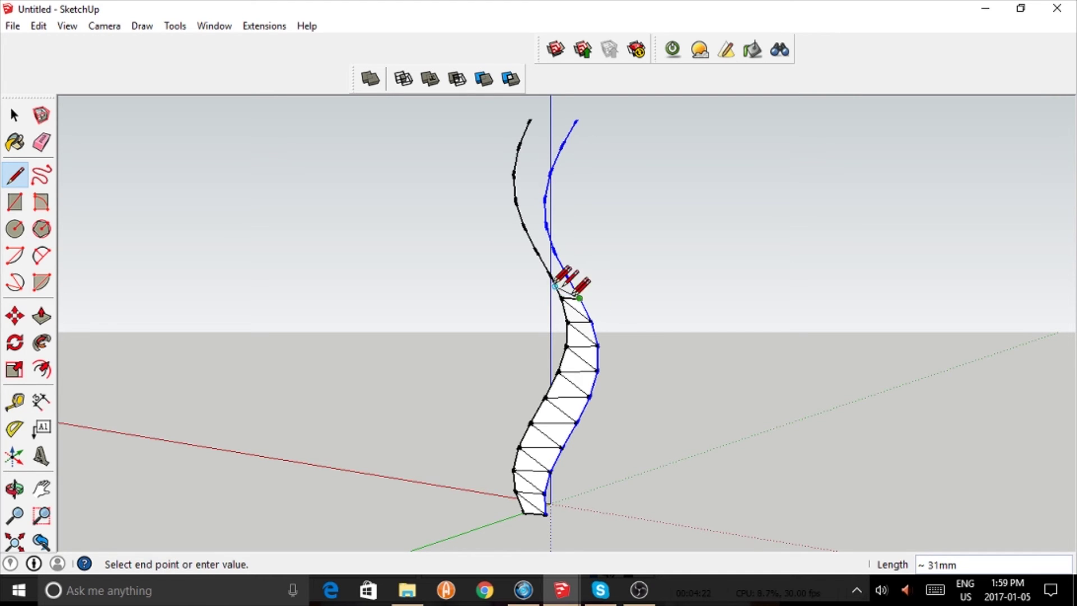
left_click(549, 274)
left_click(549, 275)
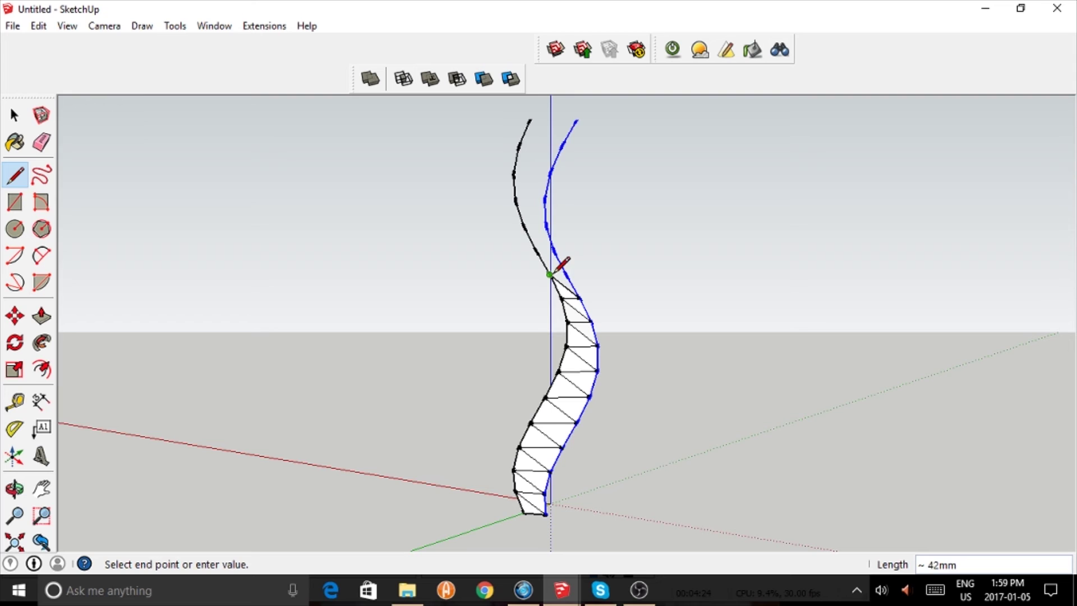
left_click(567, 275)
left_click(566, 275)
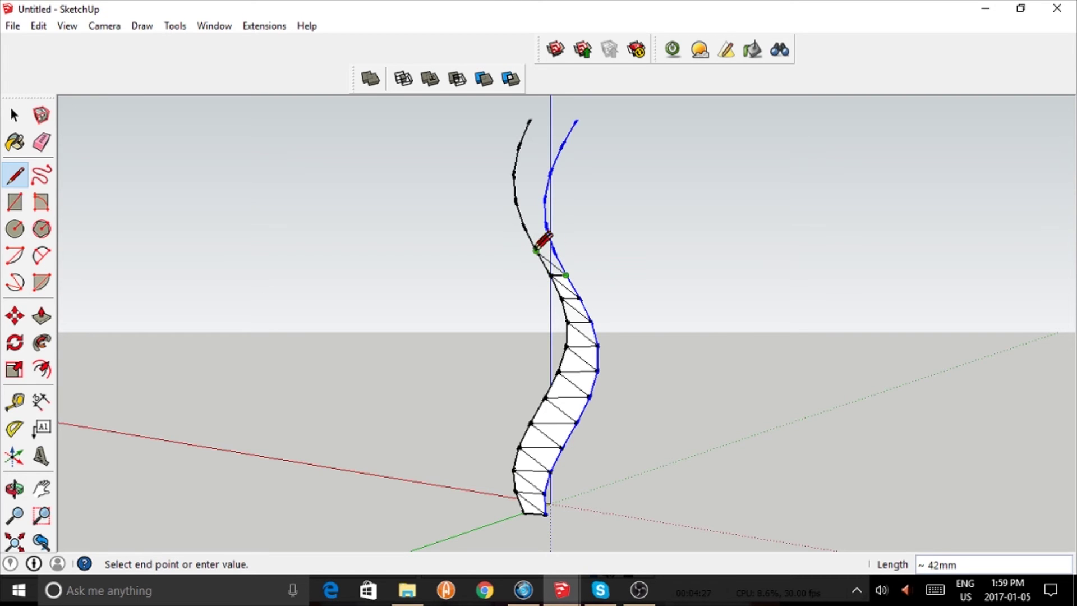
left_click(536, 251)
- Draw cross lines between the helices at the eleventh and twelfth joints, each followed by a diagonal up to the original helix's next joint
left_click(537, 251)
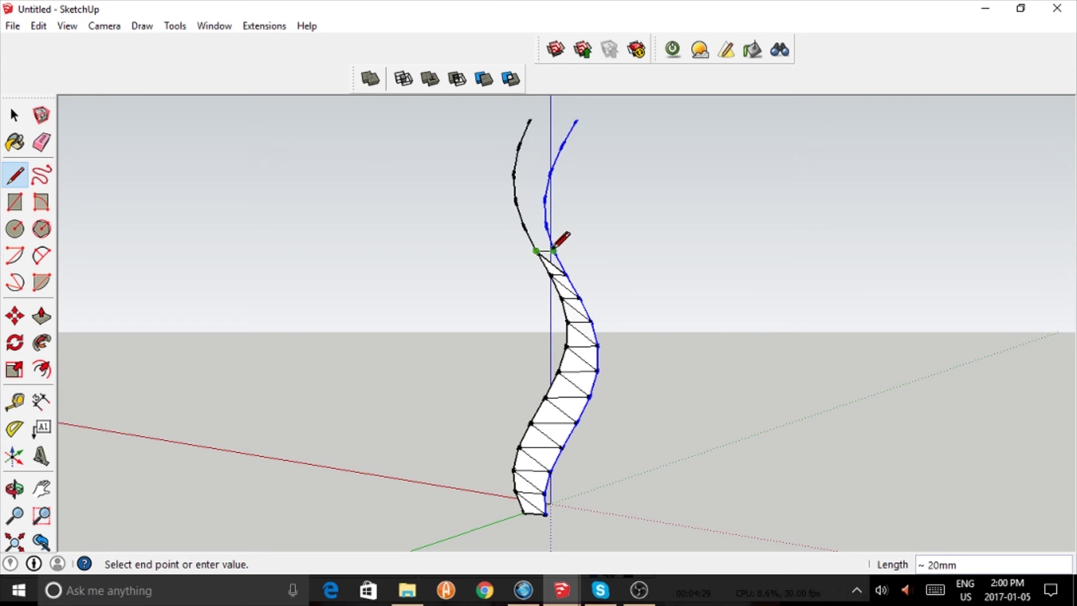
left_click(554, 251)
left_click(553, 251)
left_click(523, 227)
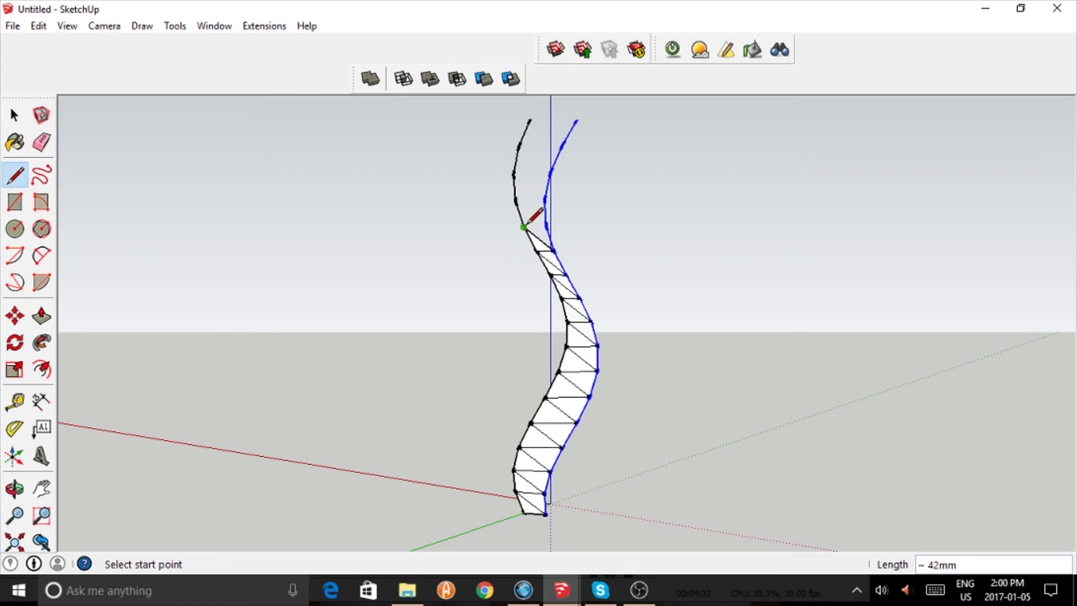
left_click(523, 227)
left_click(545, 226)
left_click(545, 225)
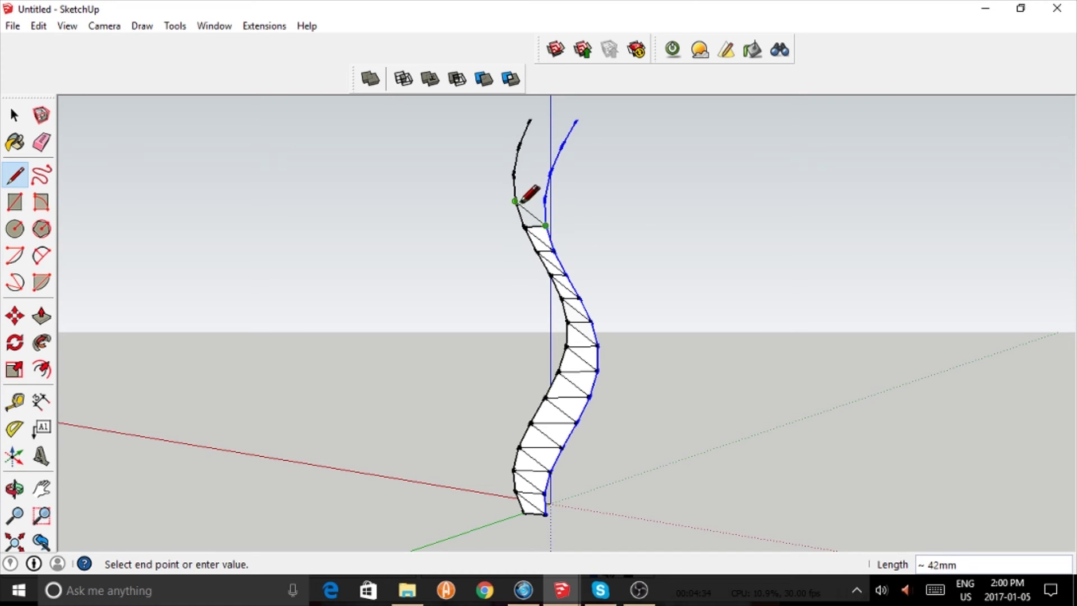
left_click(516, 200)
- Extend the triangulated strip with cross lines at the thirteenth and fourteenth joints and diagonals up to the original helix's next joints
left_click(516, 200)
left_click(545, 199)
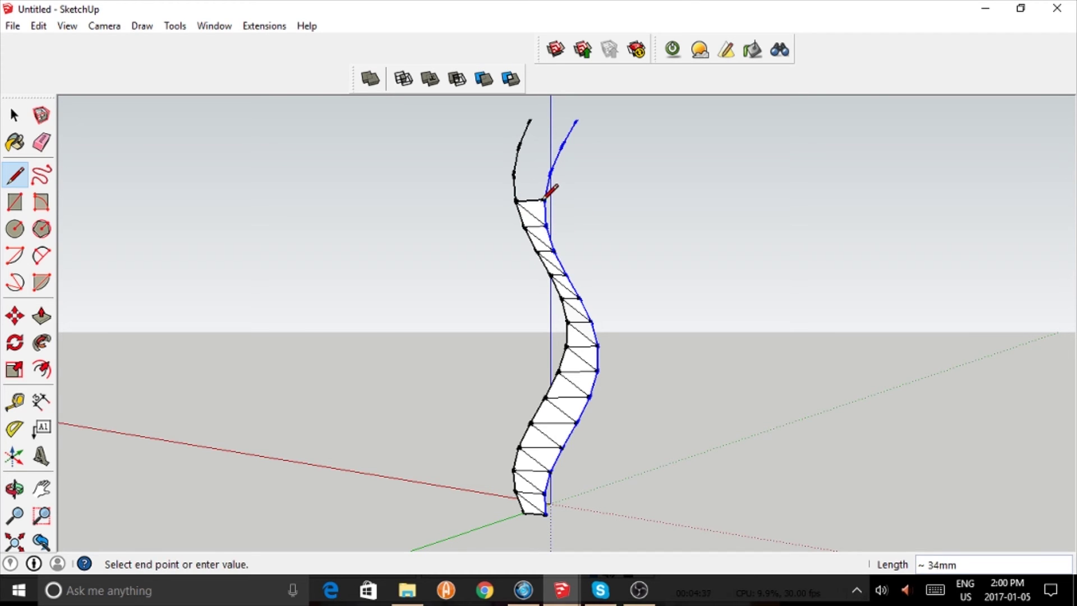
left_click(514, 174)
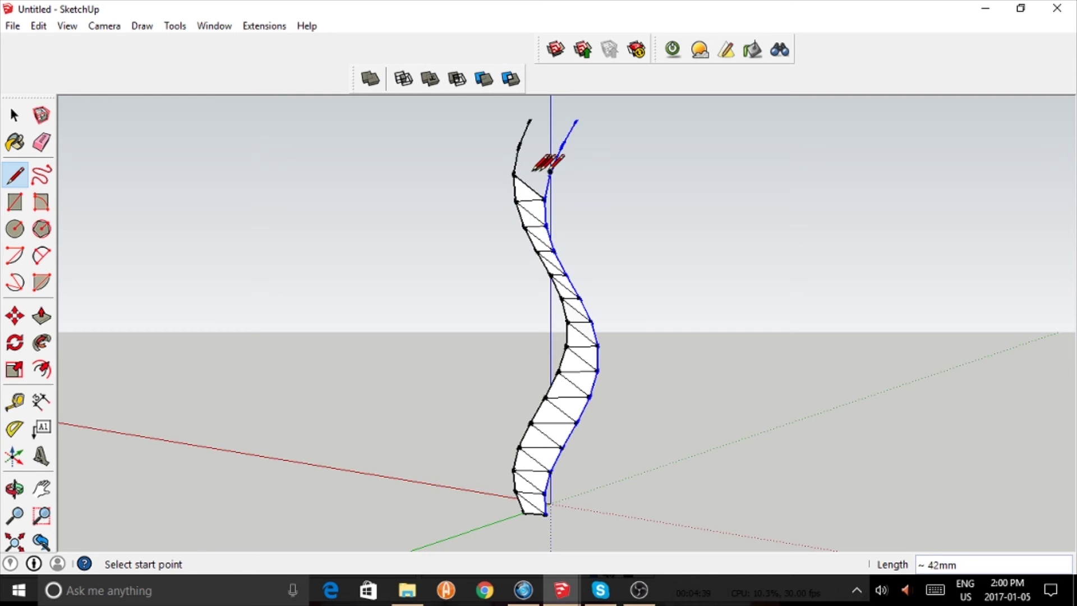
left_click(514, 174)
left_click(550, 171)
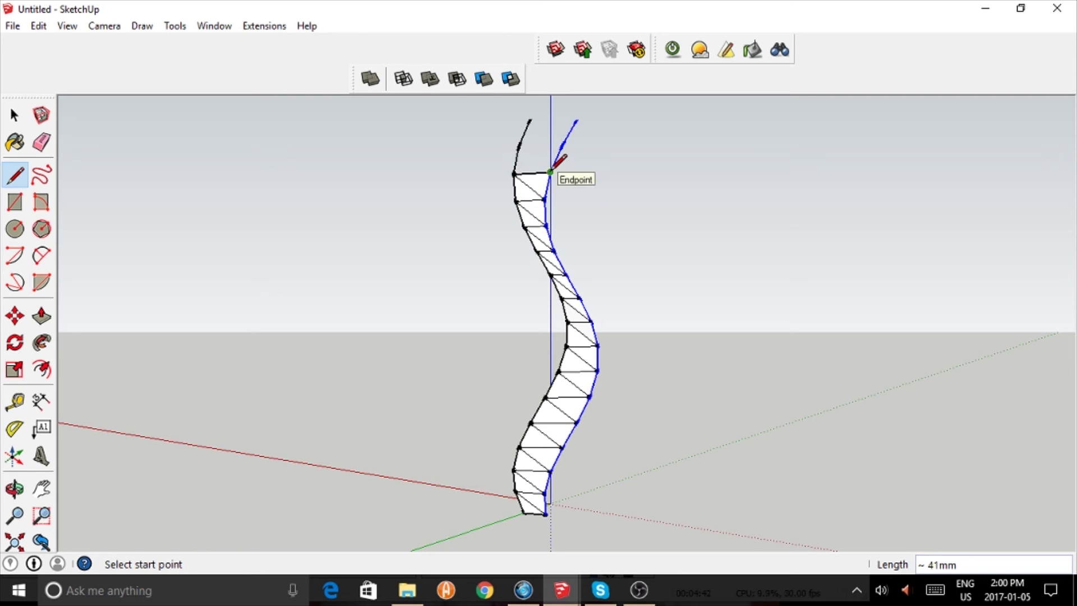
left_click(550, 171)
left_click(519, 146)
- Finish the strip with a cross line at the fifteenth joint, a diagonal to the original helix's top end and a closing line across the top
left_click(519, 146)
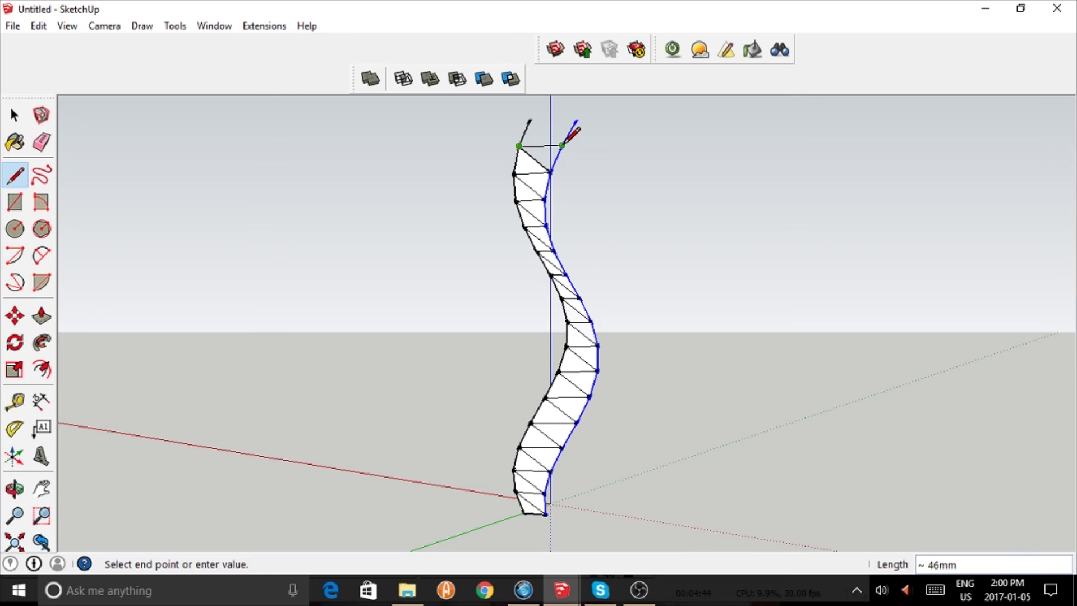
left_click(562, 145)
left_click(561, 146)
left_click(530, 119)
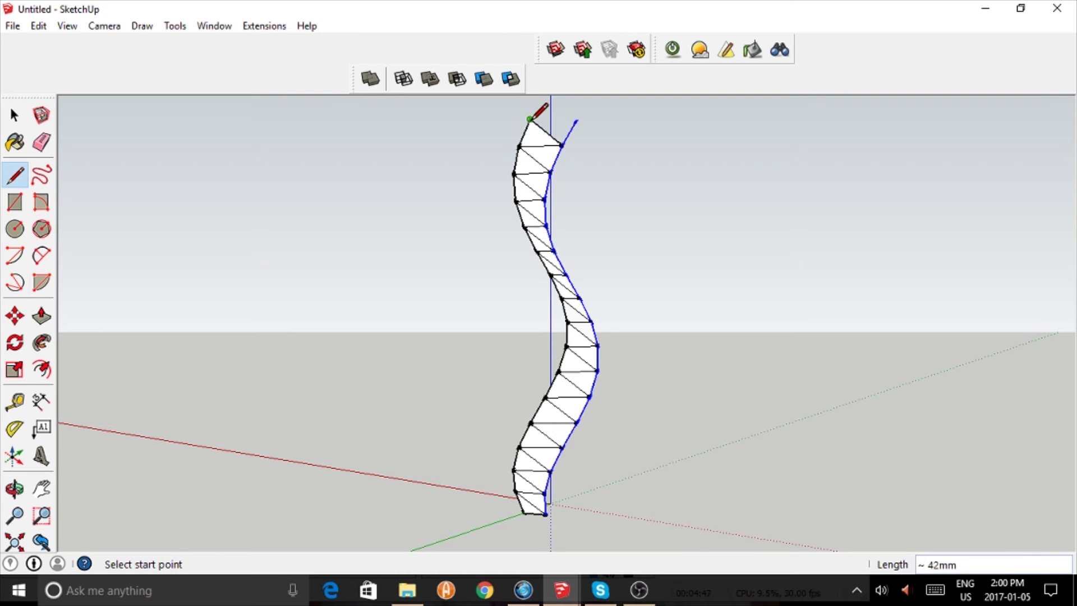
left_click(530, 118)
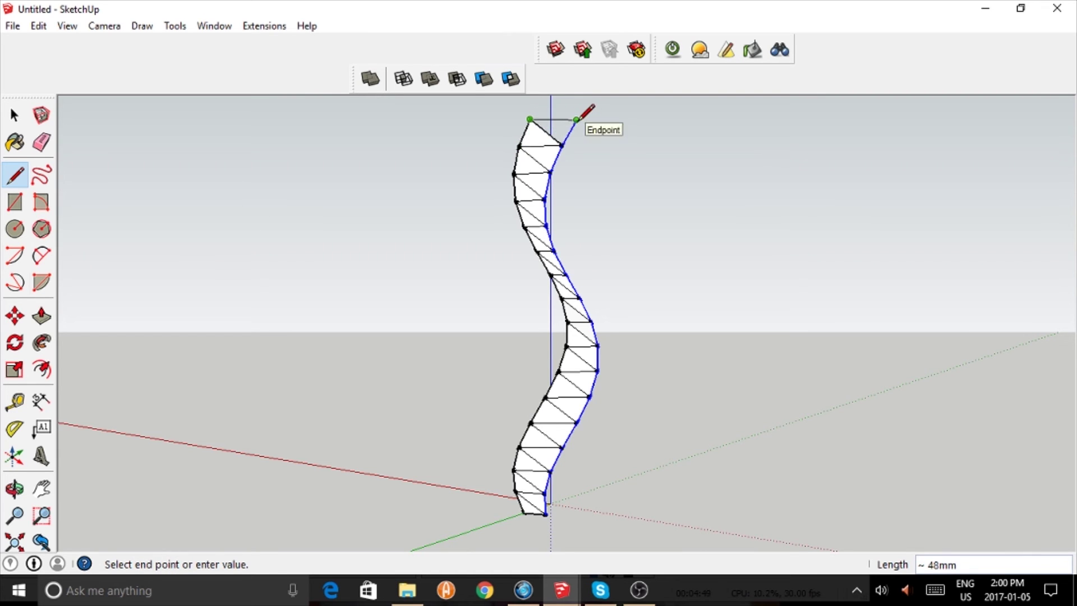
left_click(576, 120)
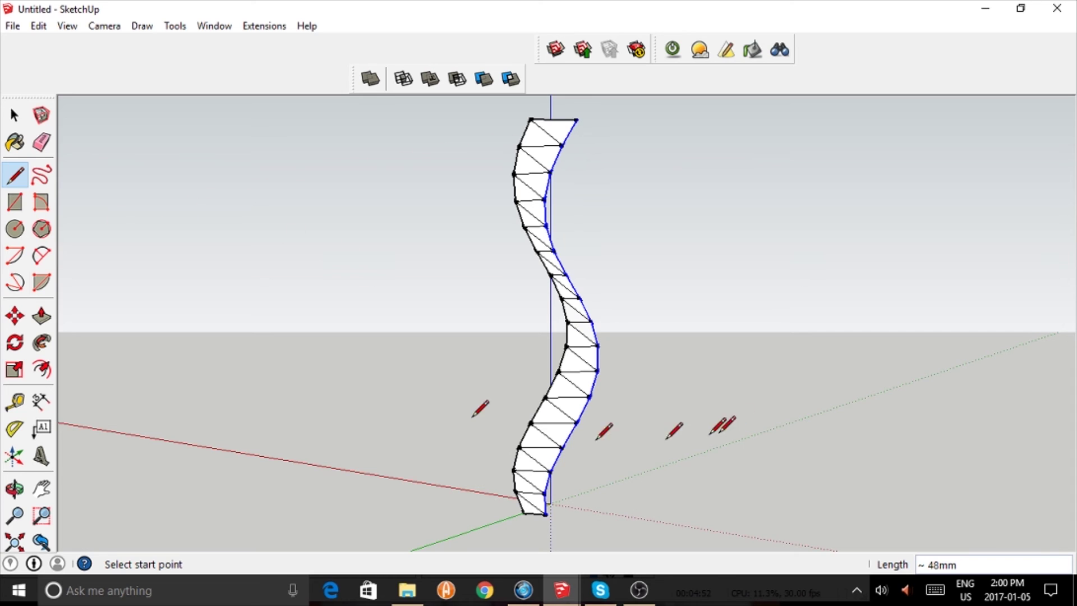
- Rotate-copy the whole triangulated strip 360 degrees about the vertical axis at the origin and divide it into 12 copies (/12)
left_click(14, 115)
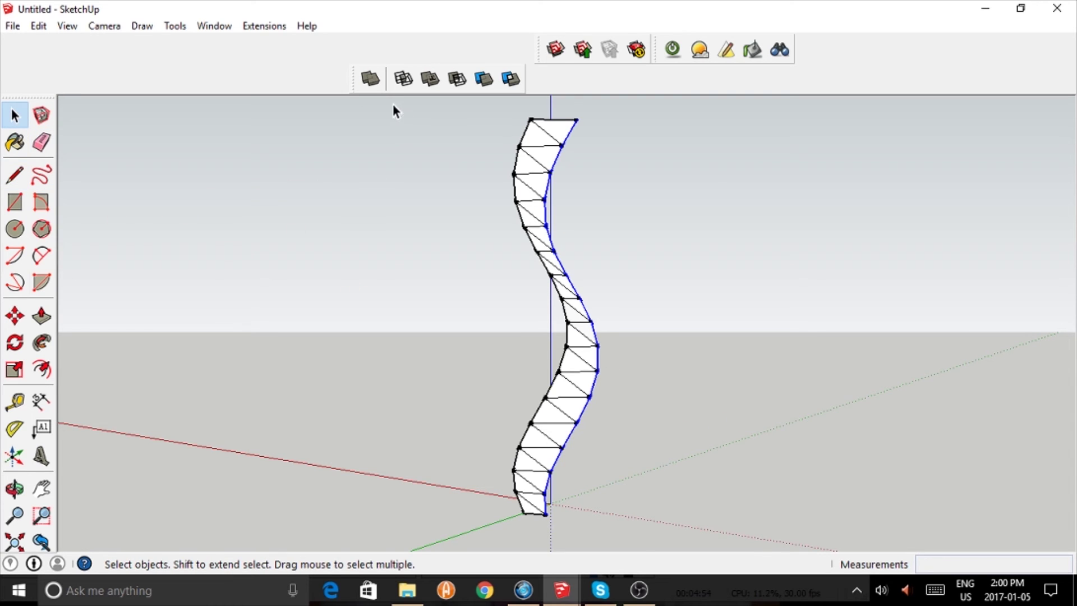
mouse_move(393, 105)
left_mouse_down()
mouse_move(702, 412)
mouse_move(701, 541)
left_mouse_up()
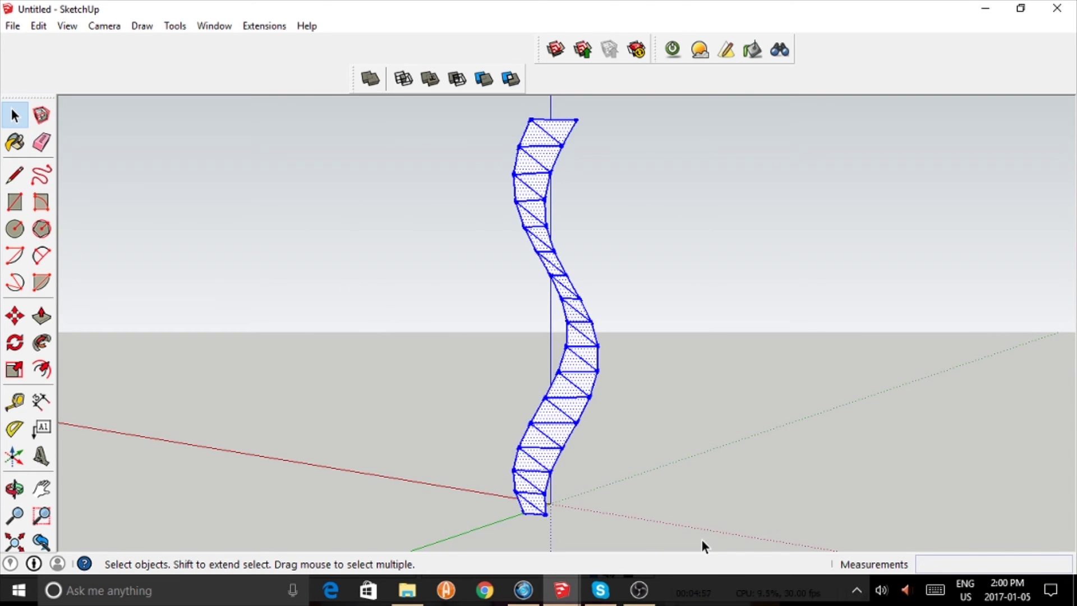
left_click(15, 488)
mouse_move(122, 449)
left_mouse_down()
mouse_move(462, 444)
mouse_move(714, 426)
mouse_move(536, 554)
left_mouse_up()
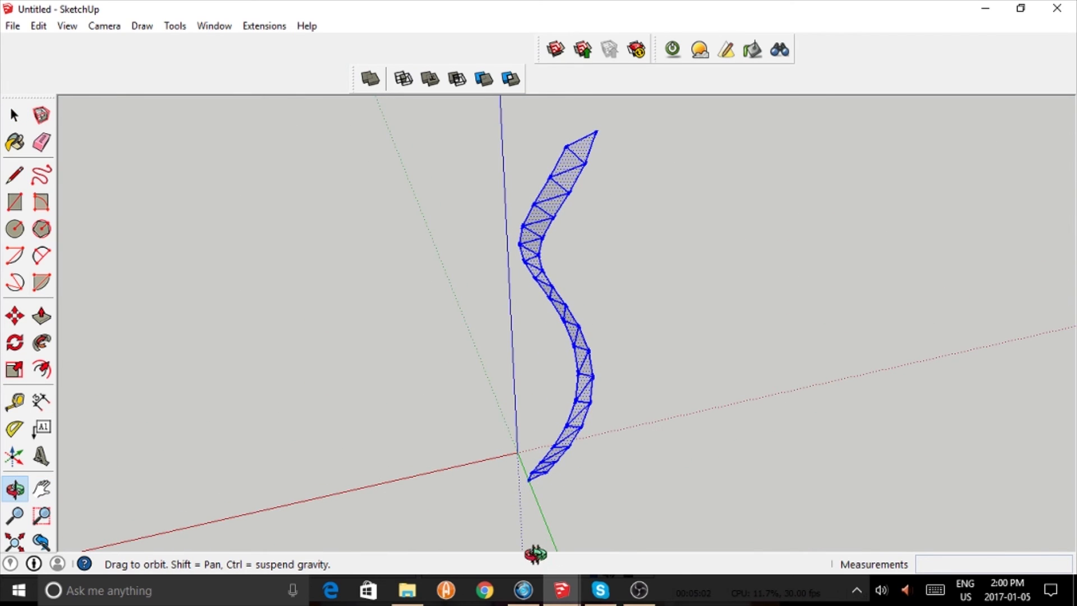
left_click(16, 345)
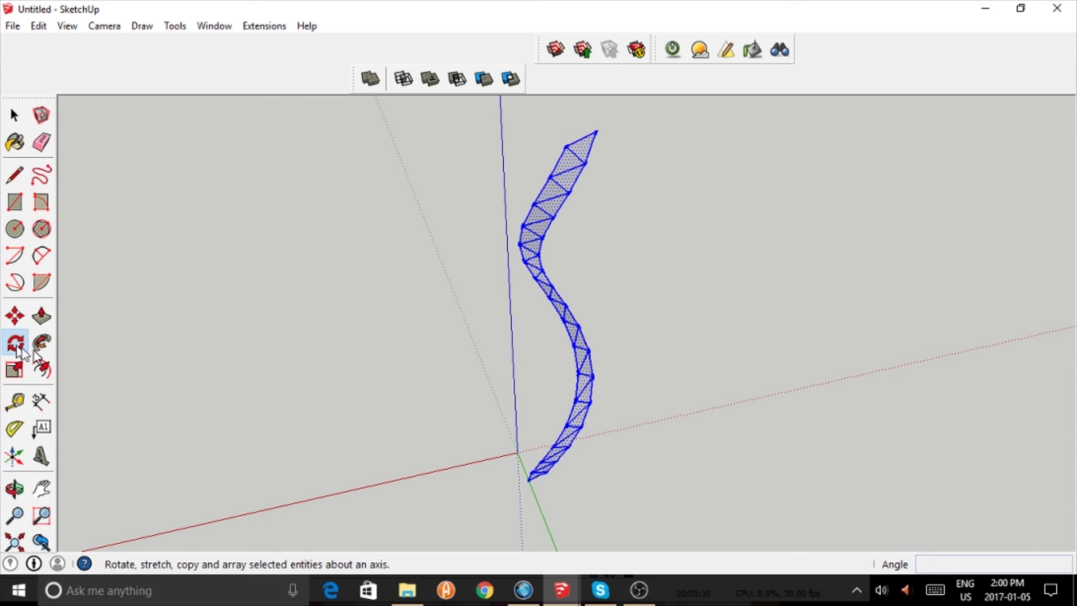
left_click(515, 456)
left_click(528, 479)
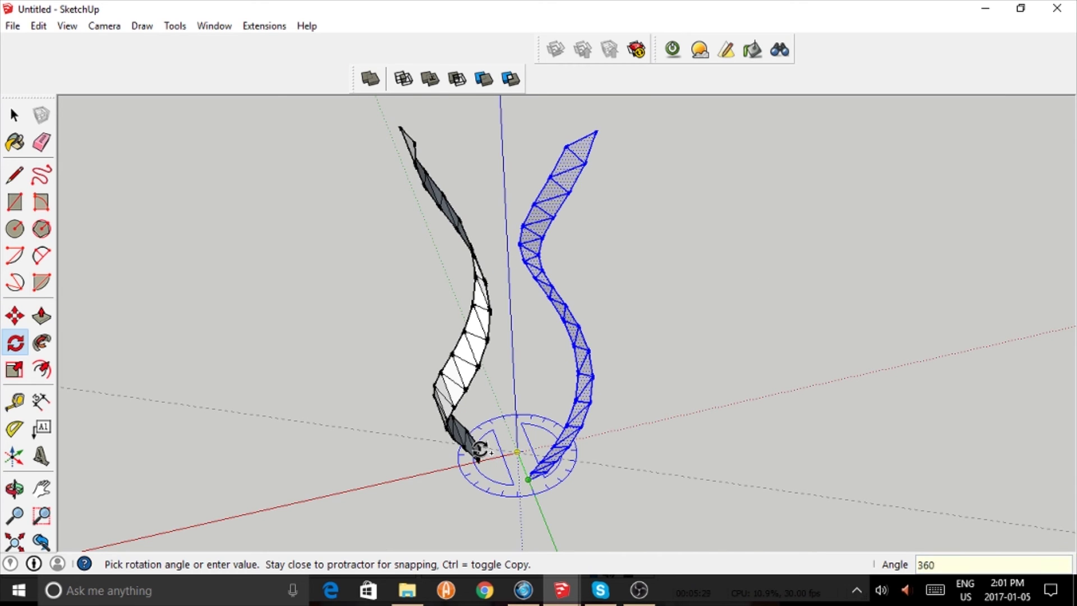
key("Return")
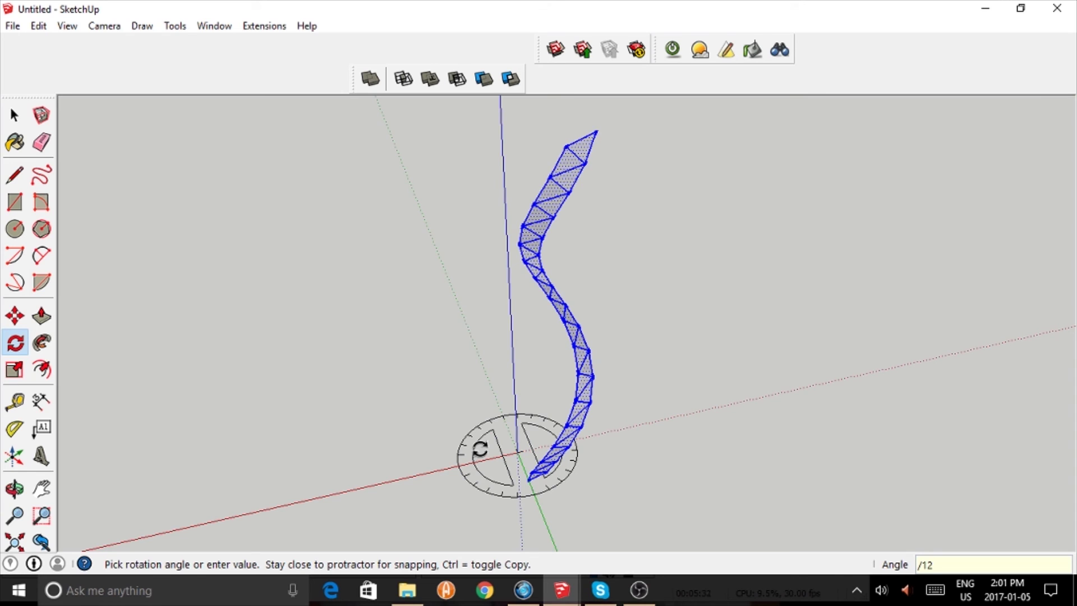
type("/12")
key("Return")
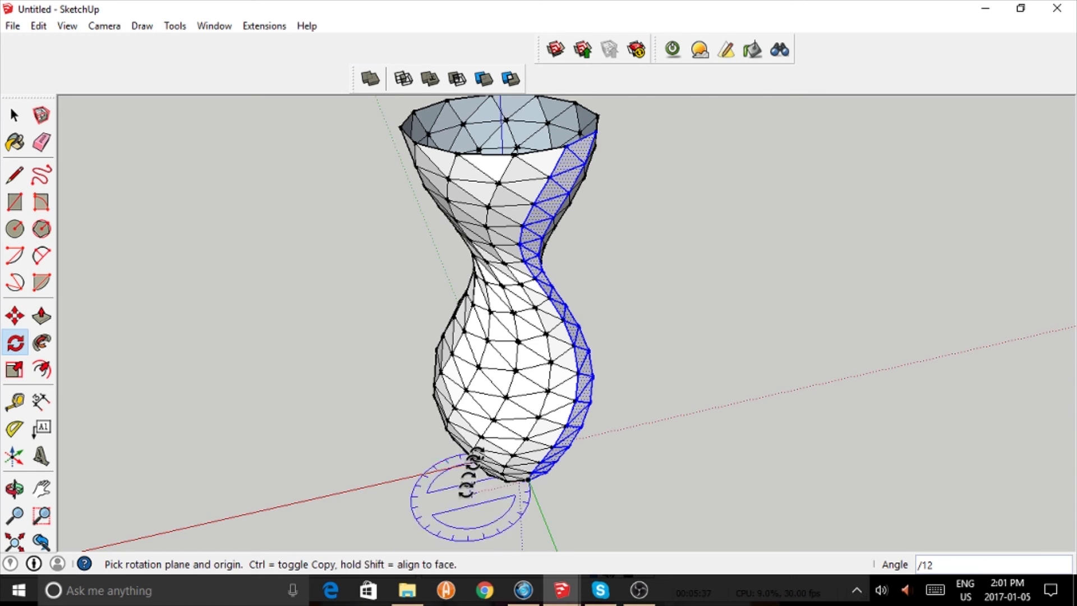
- Clear the selection and close the vase's open top with a face by tracing one edge of the upper rim
left_click(17, 118)
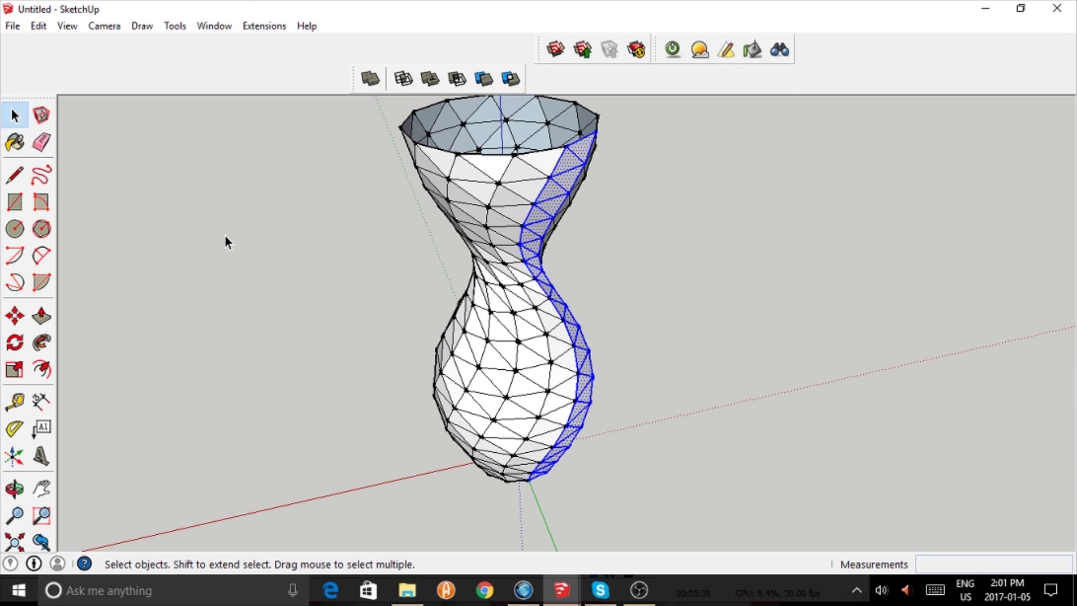
left_click(225, 235)
left_click(15, 175)
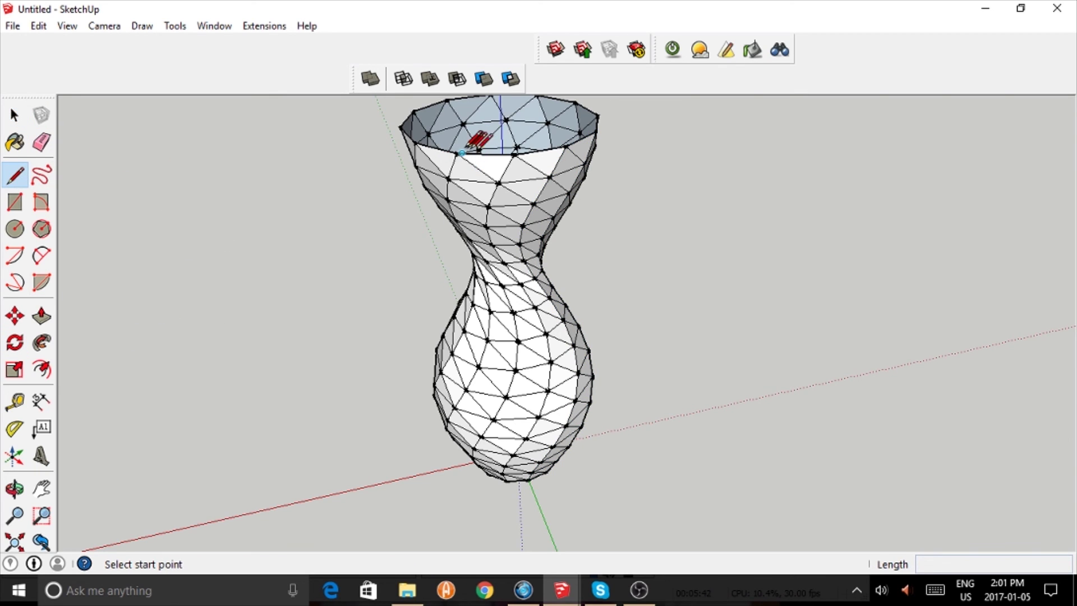
left_click(457, 152)
left_click(514, 153)
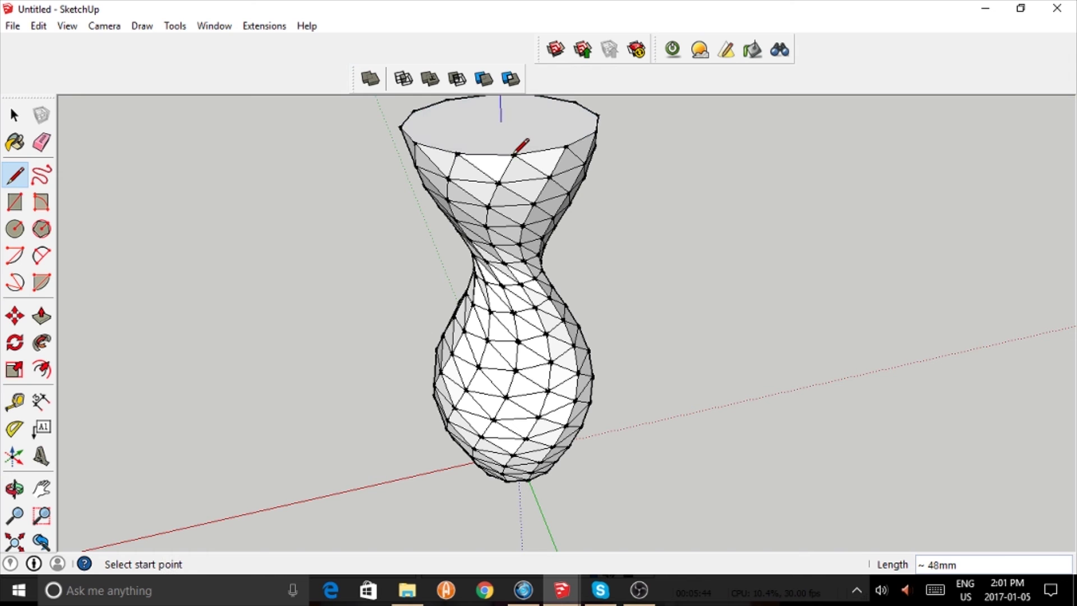
- Close the vase's open bottom with a face by tracing one edge of the lower rim
left_click(15, 489)
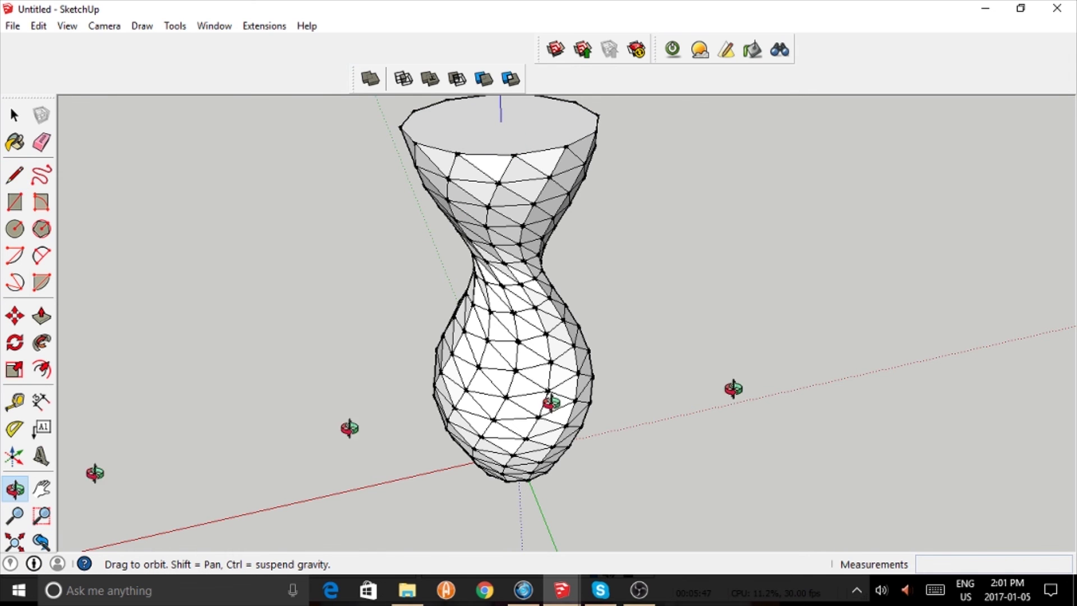
left_click_drag(731, 385, 62, 486)
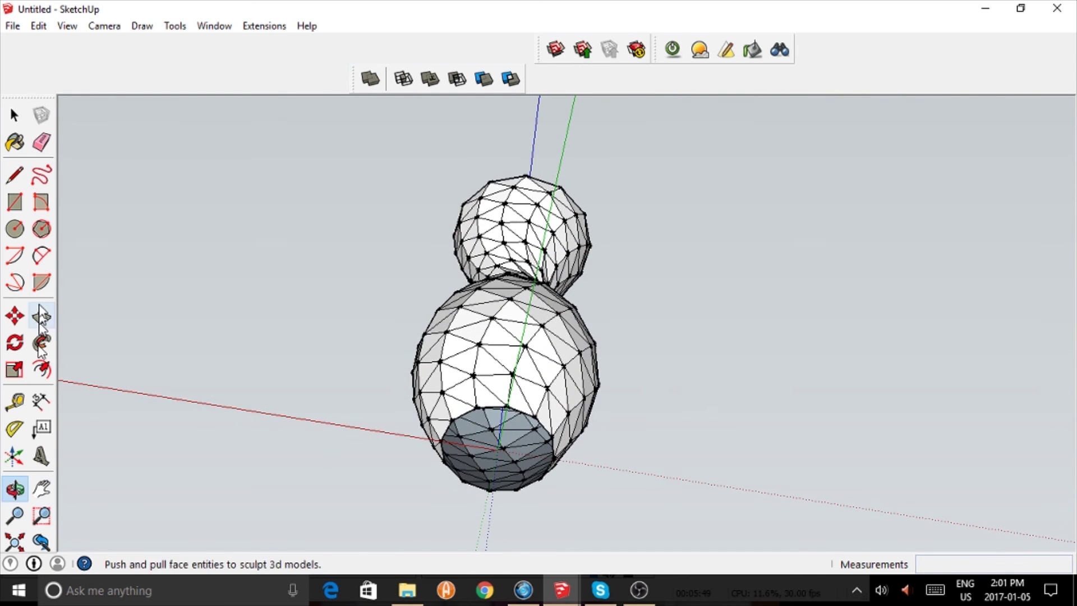
left_click(15, 174)
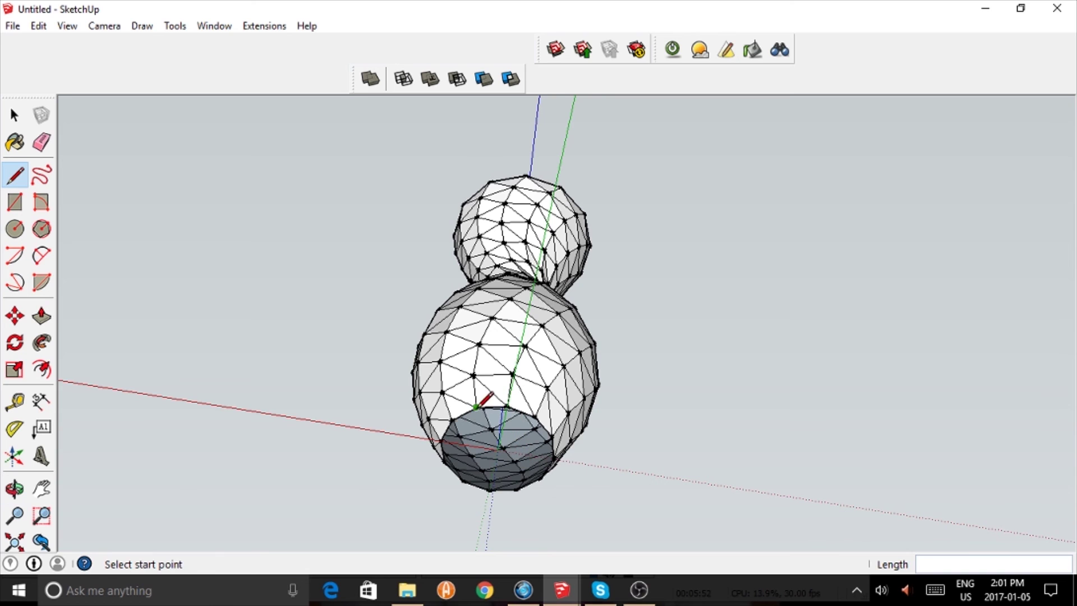
left_click(477, 406)
left_click(506, 403)
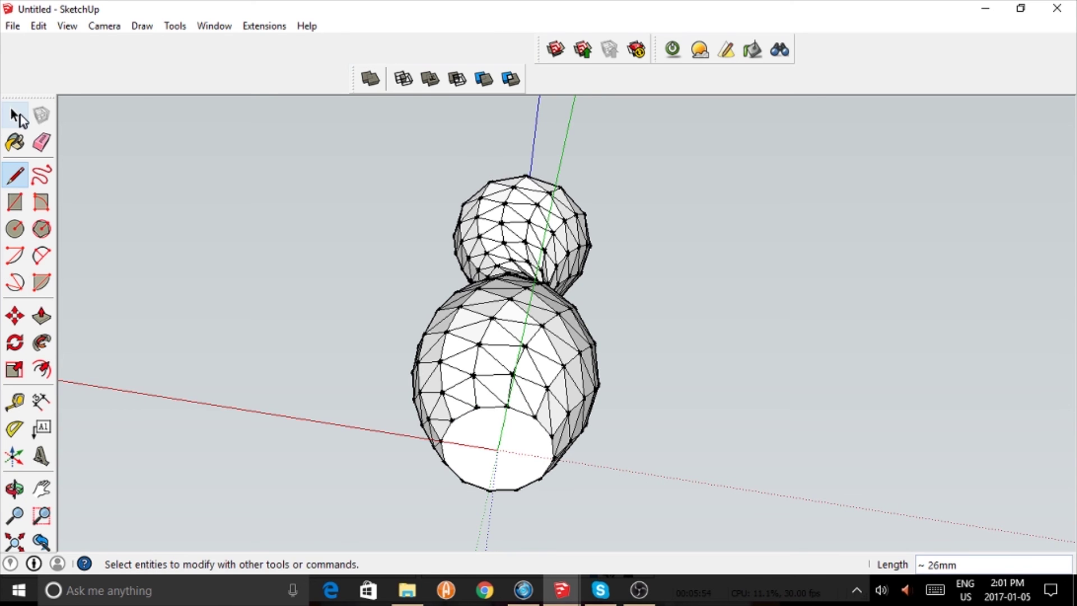
- Select all of the vase's geometry and make it a component
left_click(16, 116)
left_click_drag(264, 125, 818, 507)
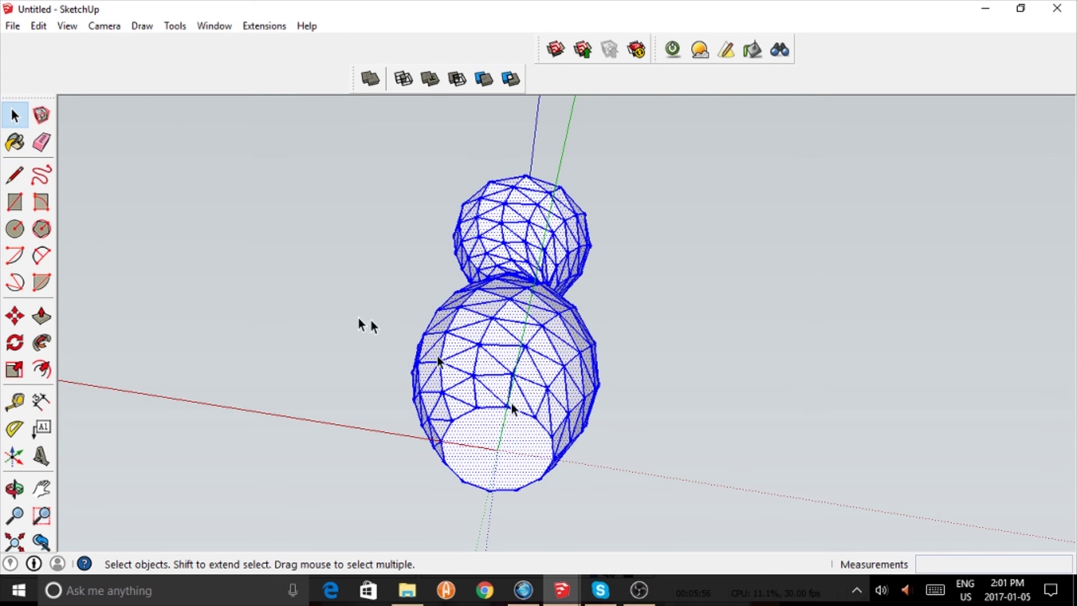
left_click(39, 113)
left_click(590, 356)
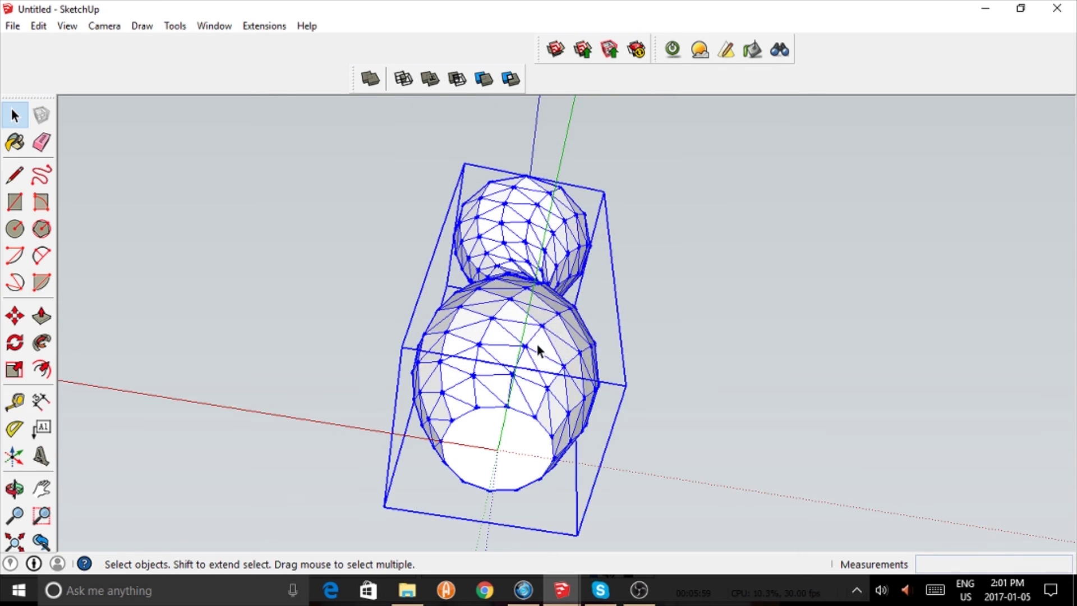
- Check in the vase component's Entity Info whether it is a solid, and clear the selection
right_click(537, 349)
left_click(580, 180)
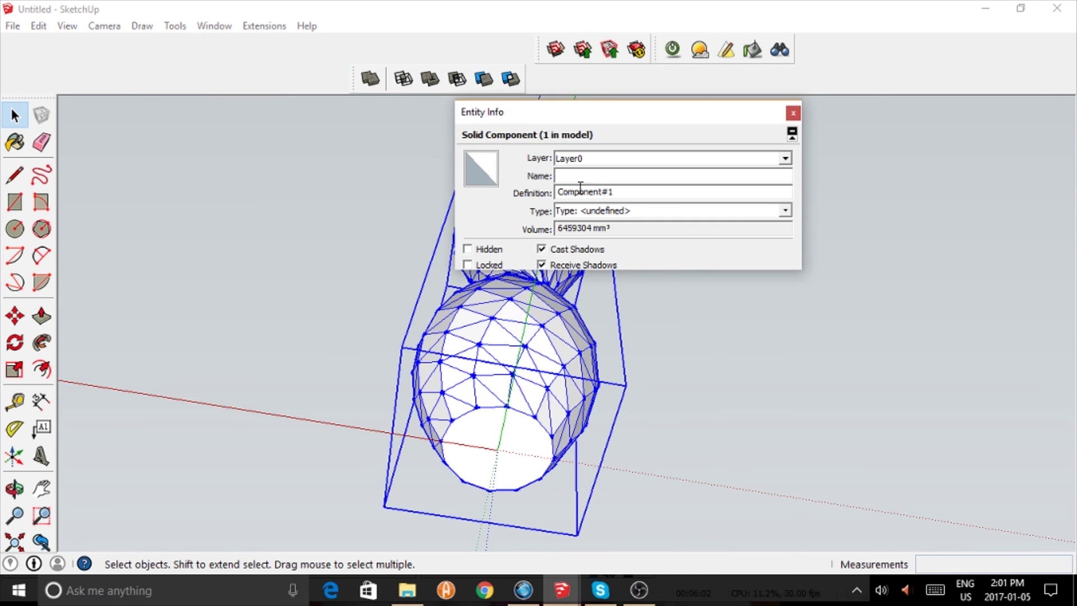
left_click(792, 113)
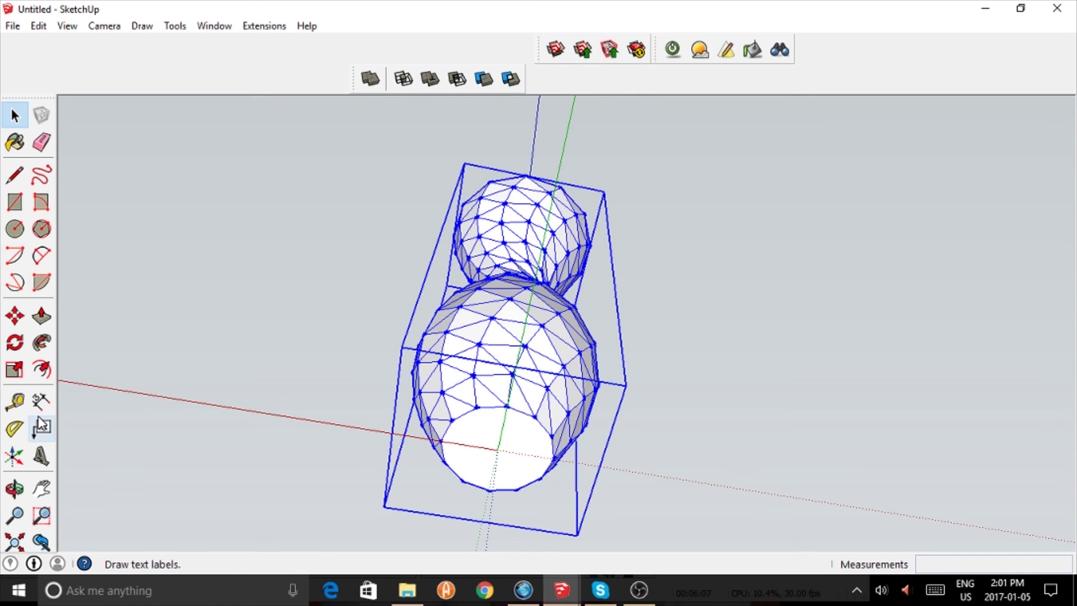
left_click(292, 547)
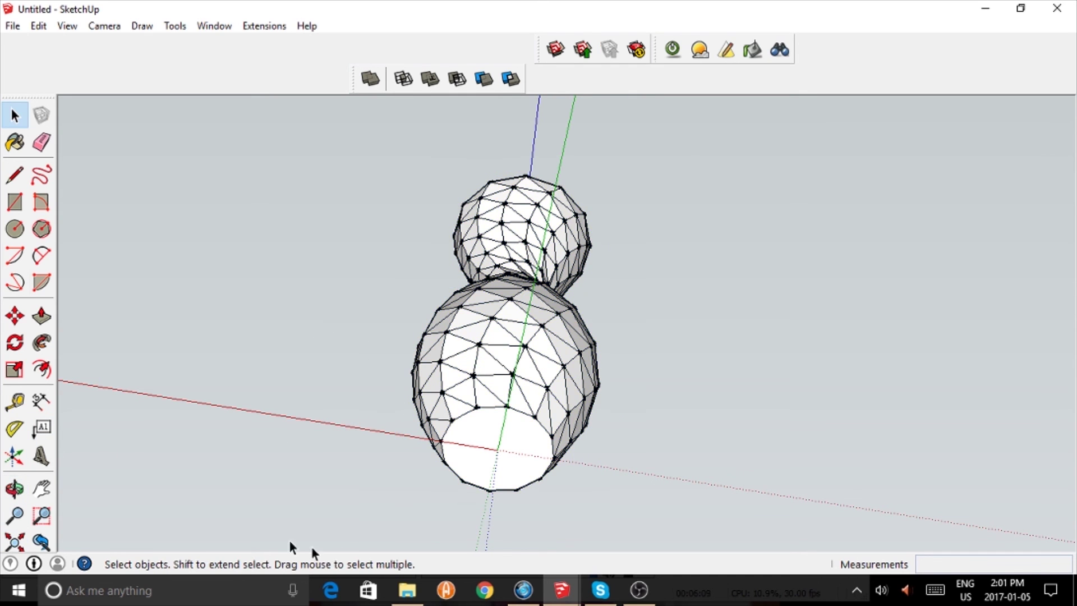
- Paint the vase component with the 0003_DeepPink material from Colors-Named and collapse the Materials window
left_click(14, 488)
mouse_move(392, 248)
left_mouse_down()
mouse_move(385, 378)
mouse_move(433, 474)
mouse_move(520, 556)
mouse_move(250, 554)
left_mouse_up()
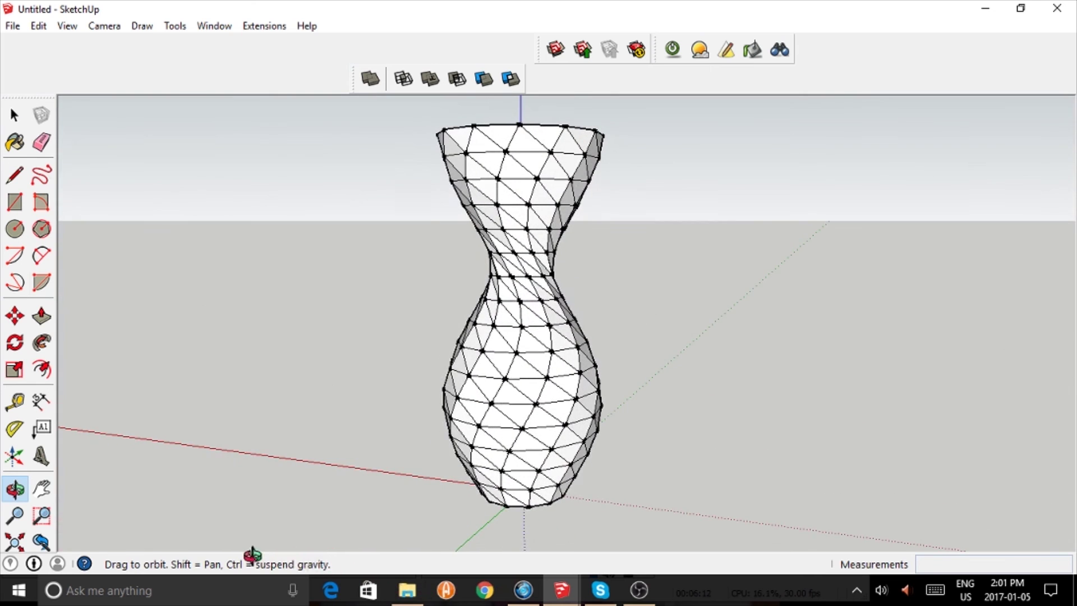
left_click(15, 142)
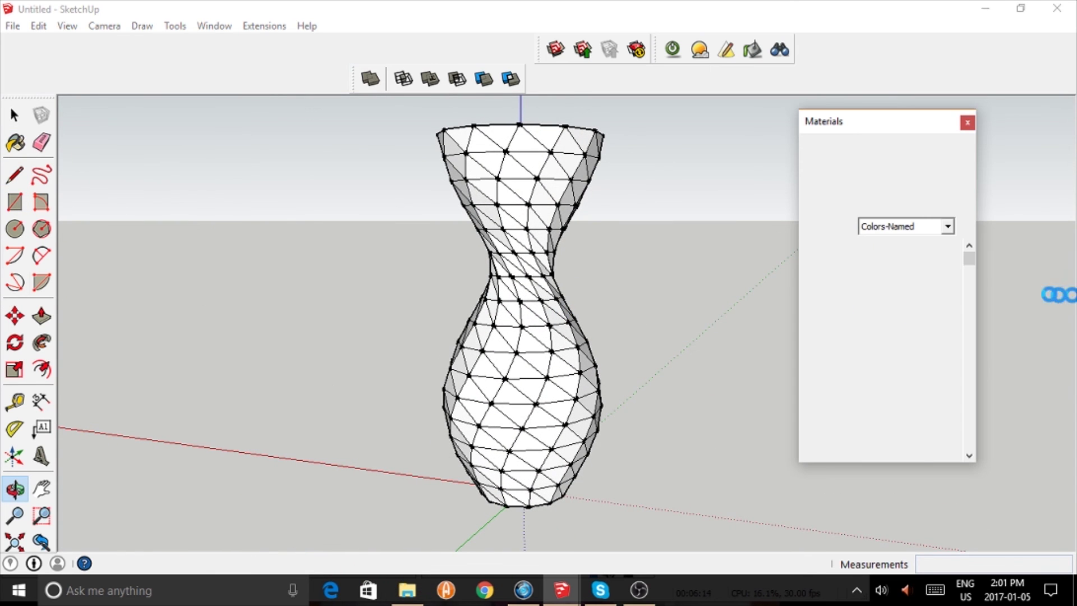
left_click(903, 260)
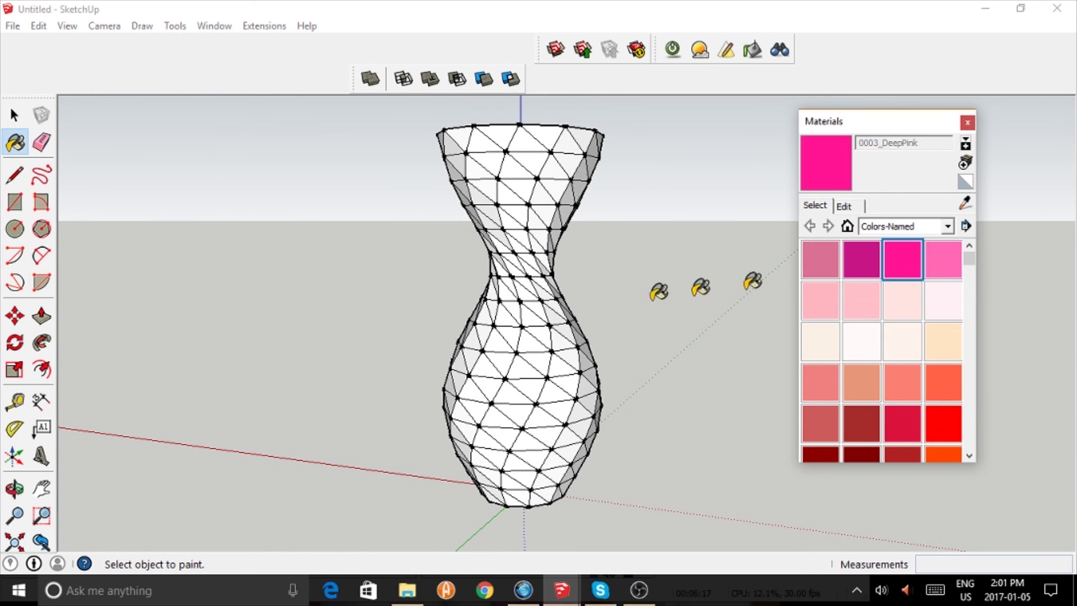
left_click(533, 336)
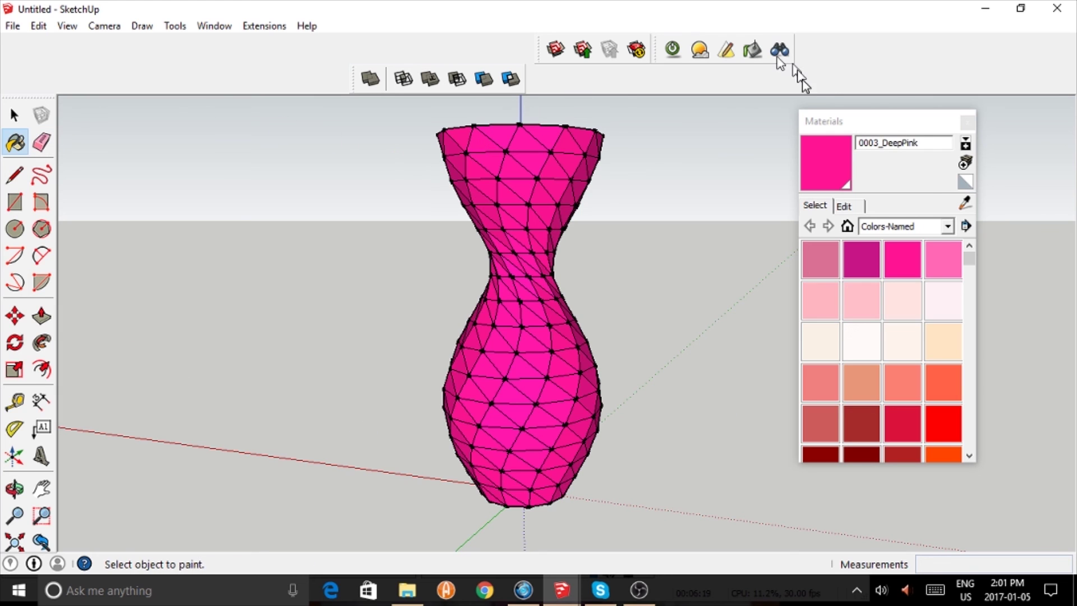
left_click(15, 115)
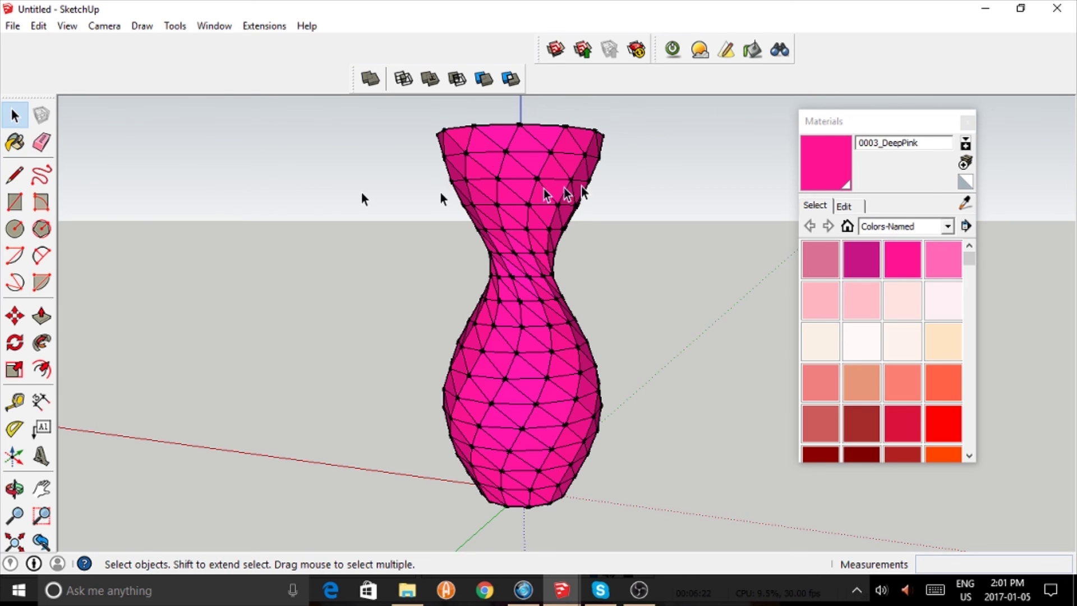
left_click(914, 123)
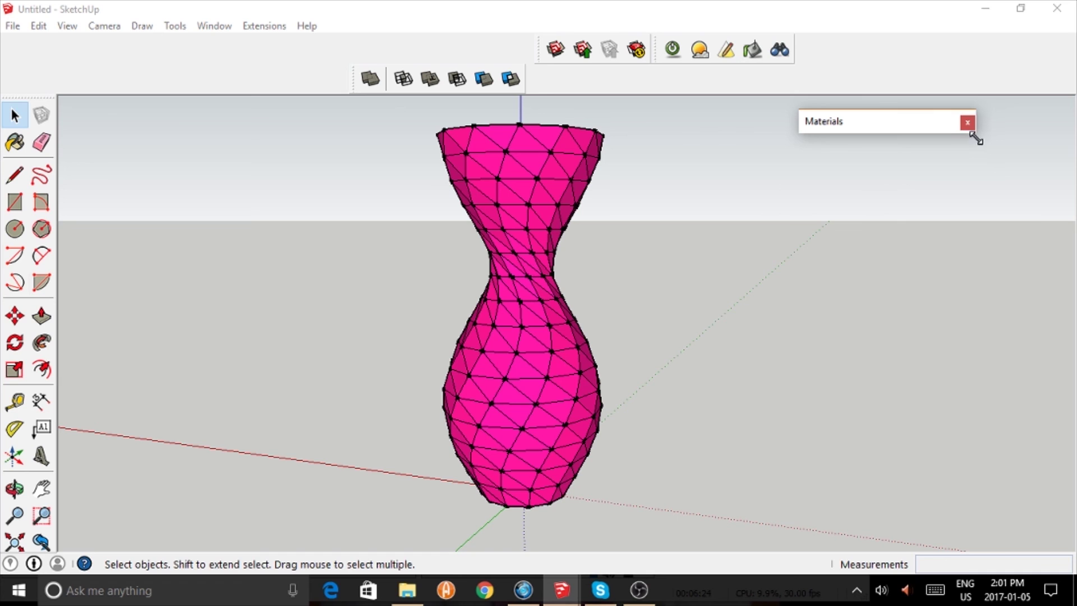
- Select the painted vase and examine it from different angles
left_click_drag(563, 367, 262, 431)
left_click(15, 489)
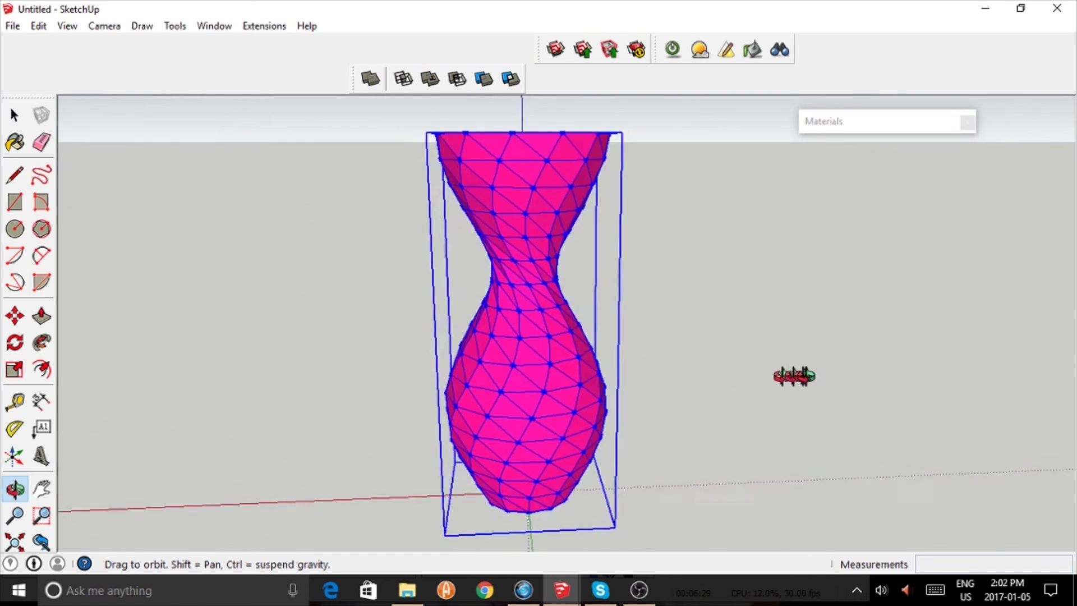